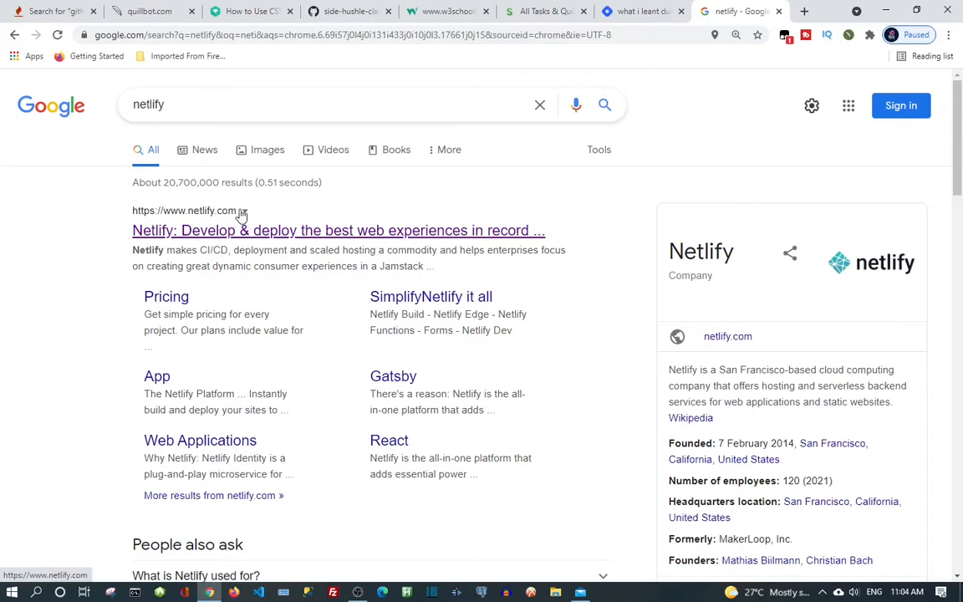
# Open netlify.com from the search results and start the free sign-up.
pyautogui.click(283, 239)
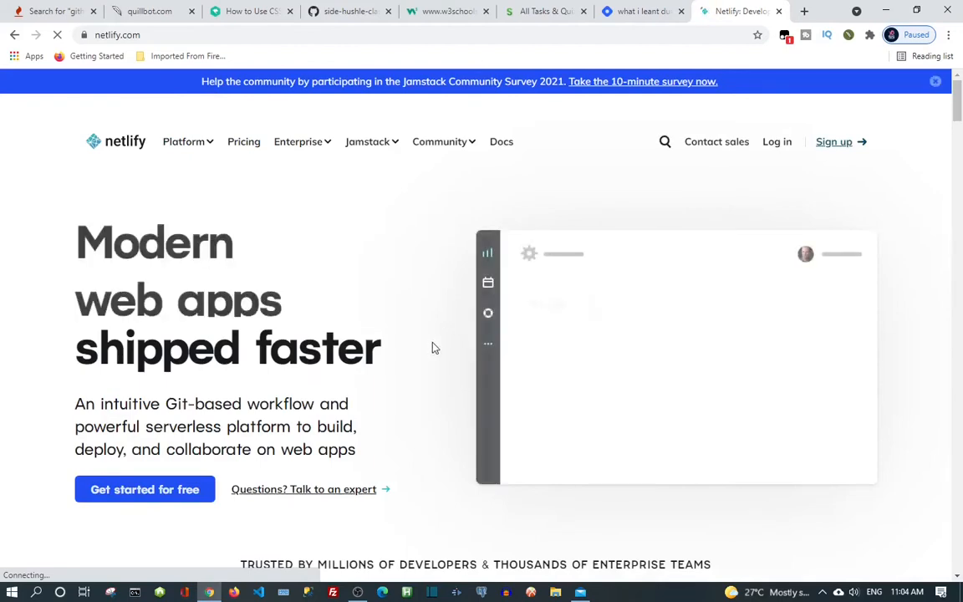
pyautogui.scroll(-5, 433, 348)
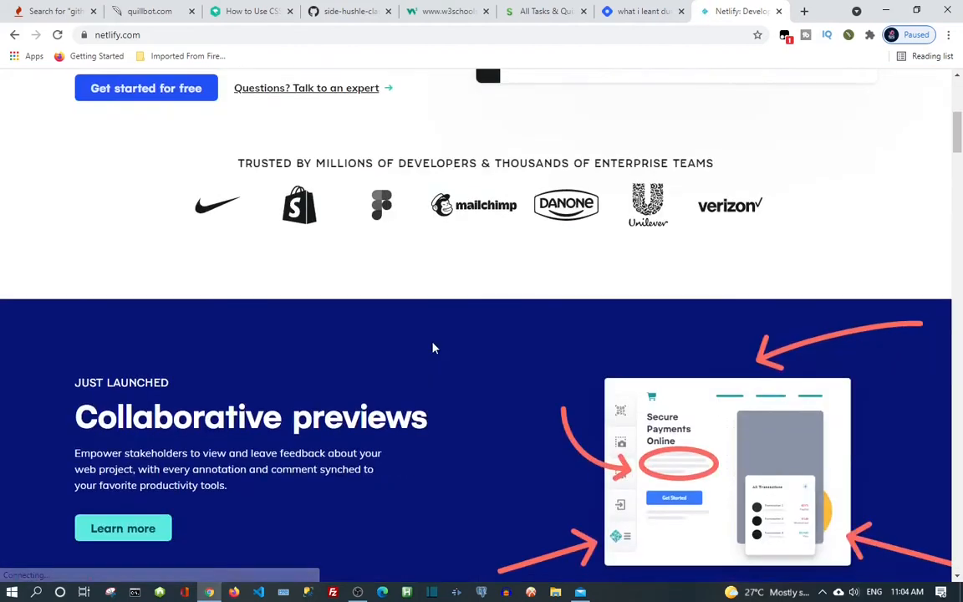
pyautogui.scroll(-2, 433, 348)
pyautogui.scroll(2, 433, 348)
pyautogui.scroll(5, 434, 348)
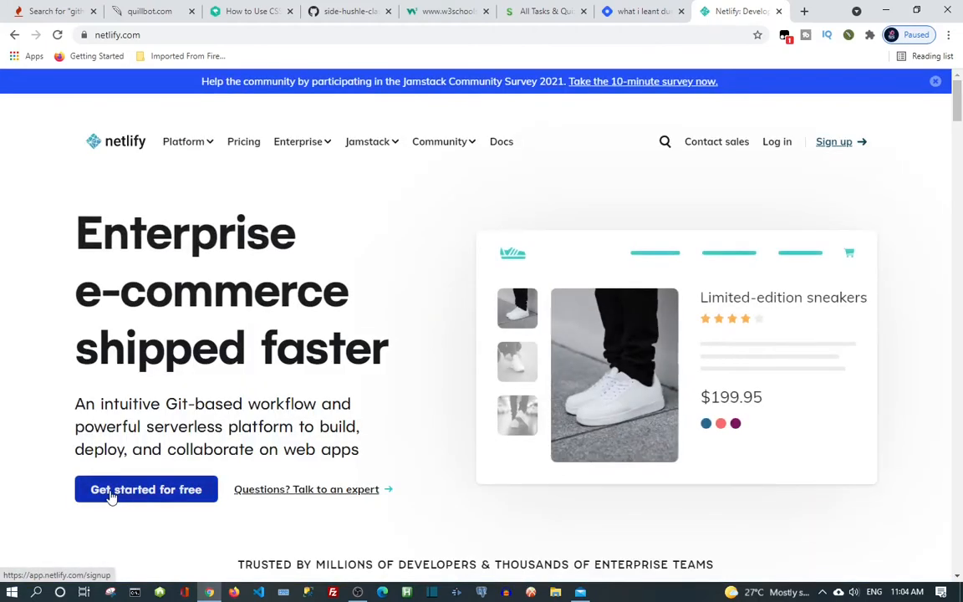
pyautogui.click(165, 492)
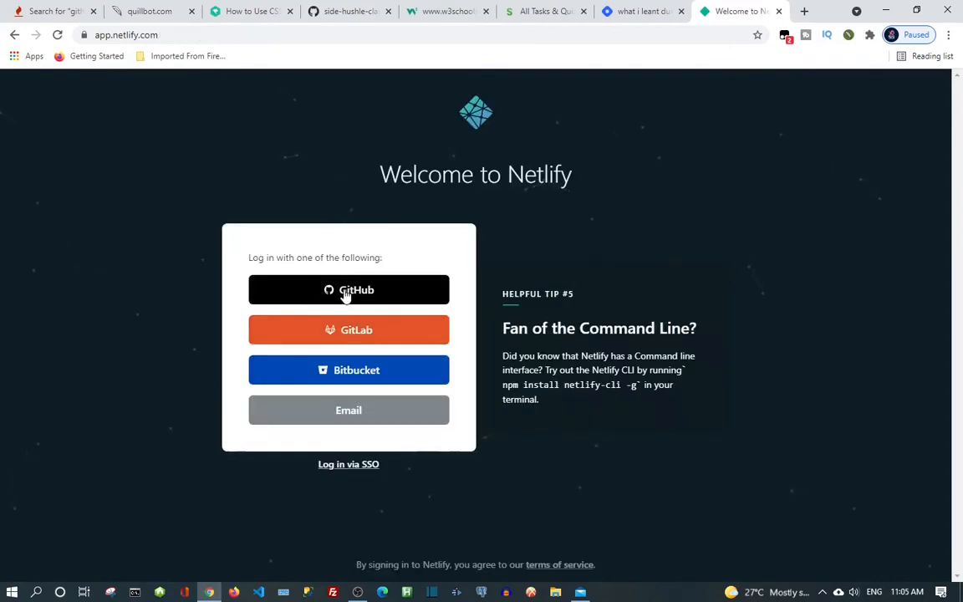
# Sign up with GitHub using the saved Outlook account, then open the mail app for the code.
pyautogui.click(345, 292)
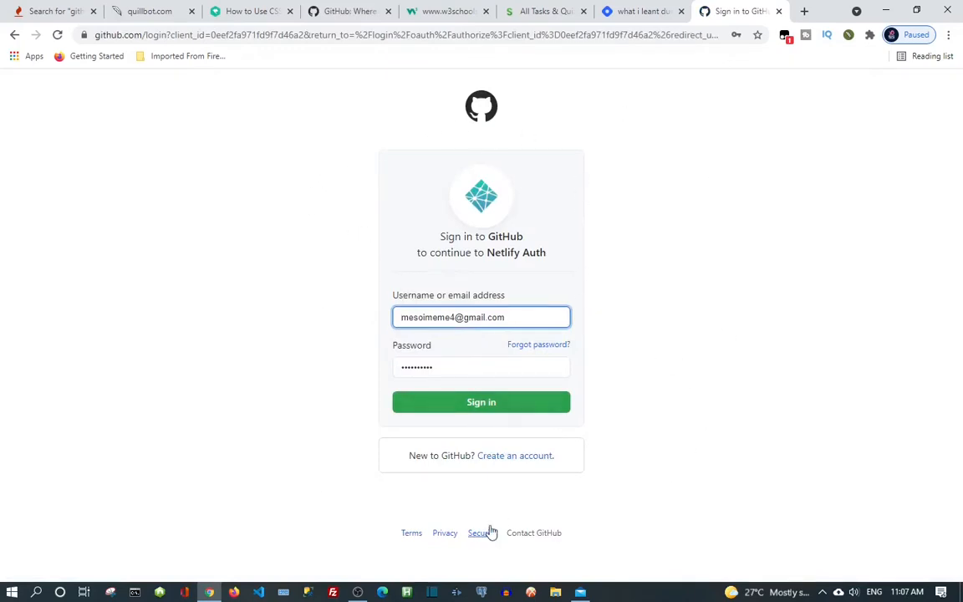
pyautogui.click(515, 317)
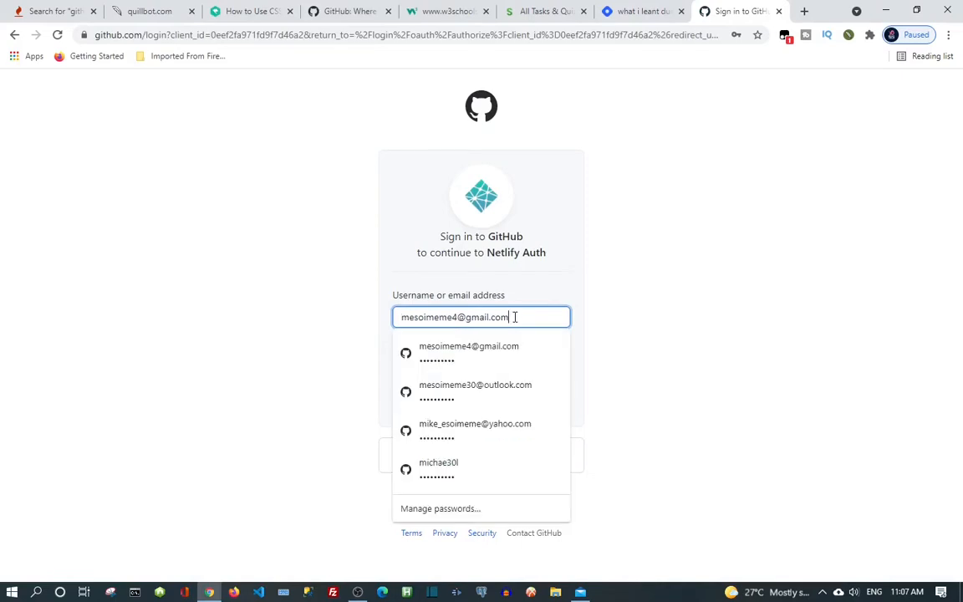
pyautogui.press('BackSpace')
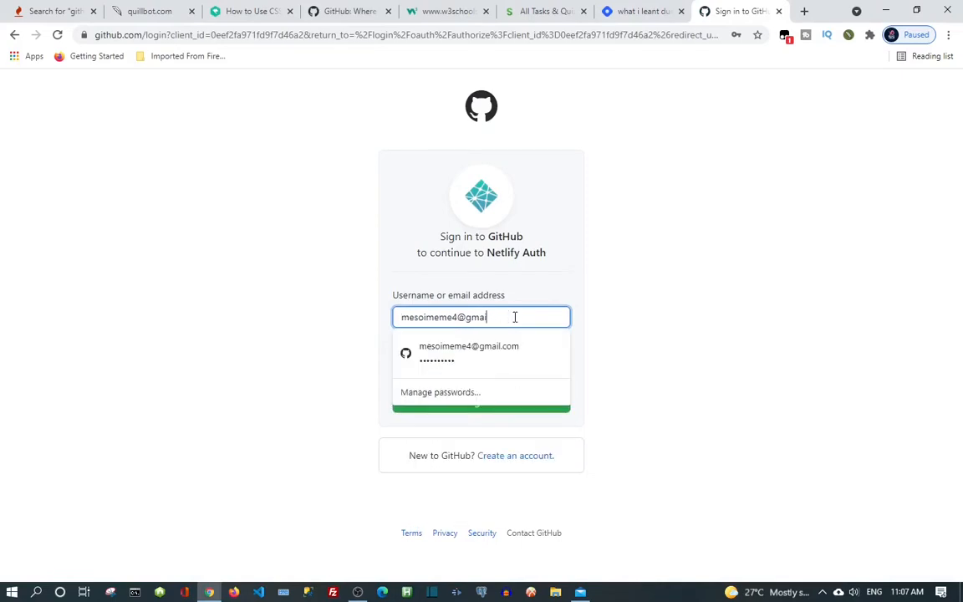
pyautogui.press('BackSpace')
pyautogui.press('BackSpace')
pyautogui.press('BackSpace')
pyautogui.press('BackSpace')
pyautogui.press('BackSpace')
pyautogui.press('BackSpace')
pyautogui.press('BackSpace')
pyautogui.press('BackSpace')
pyautogui.press('BackSpace')
pyautogui.press('BackSpace')
pyautogui.press('BackSpace')
pyautogui.press('BackSpace')
pyautogui.press('BackSpace')
pyautogui.press('BackSpace')
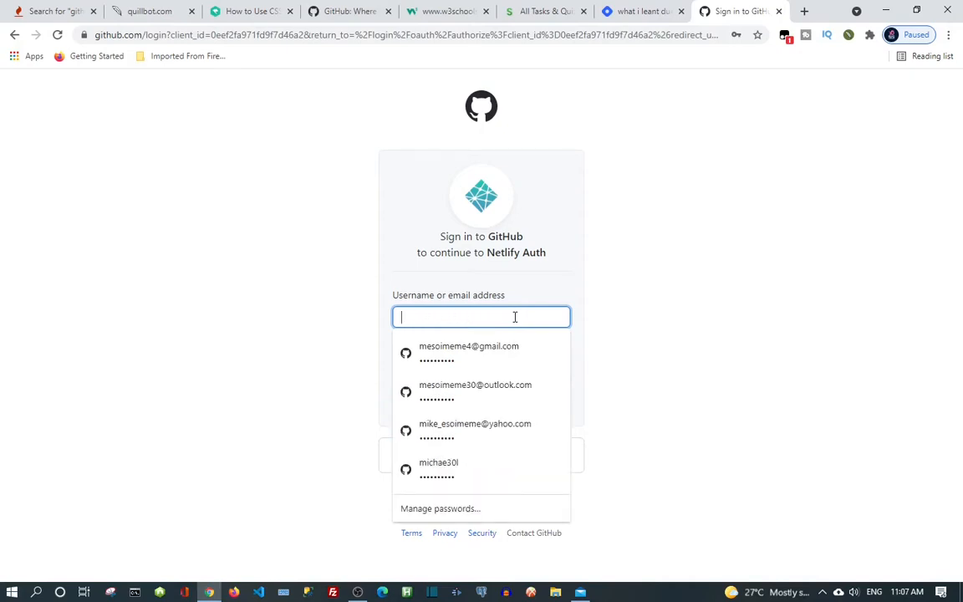
pyautogui.click(491, 391)
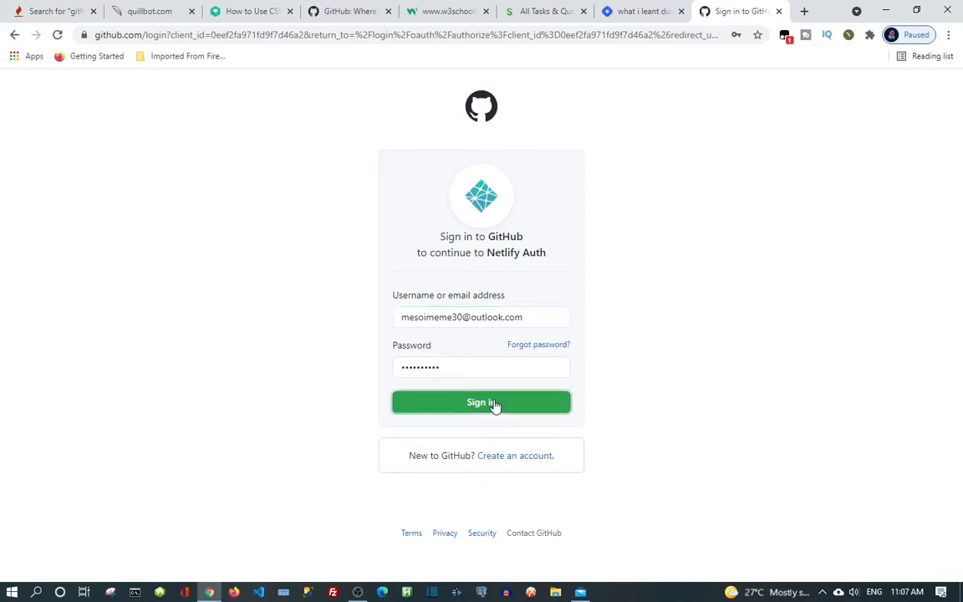
pyautogui.click(495, 403)
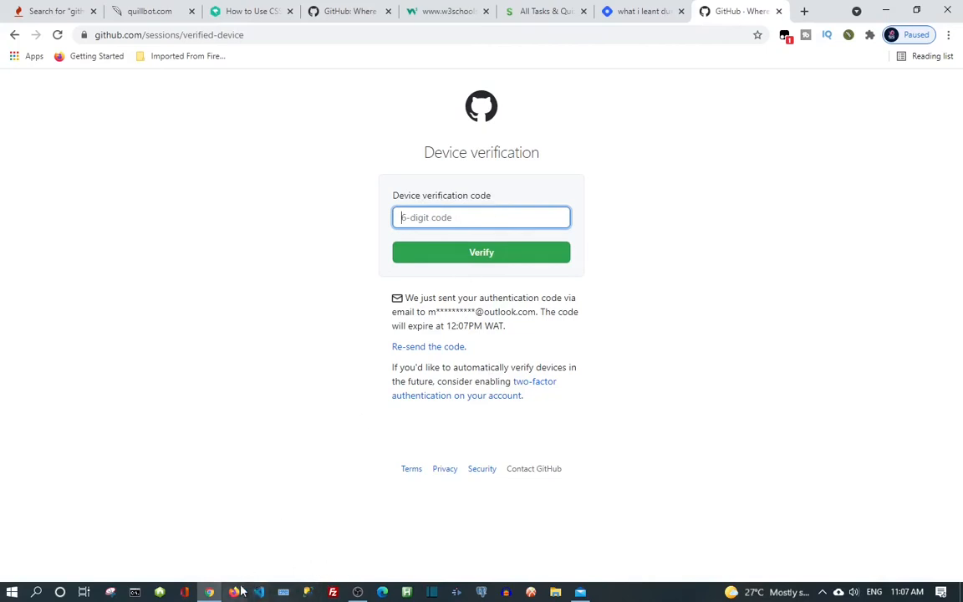
pyautogui.click(581, 592)
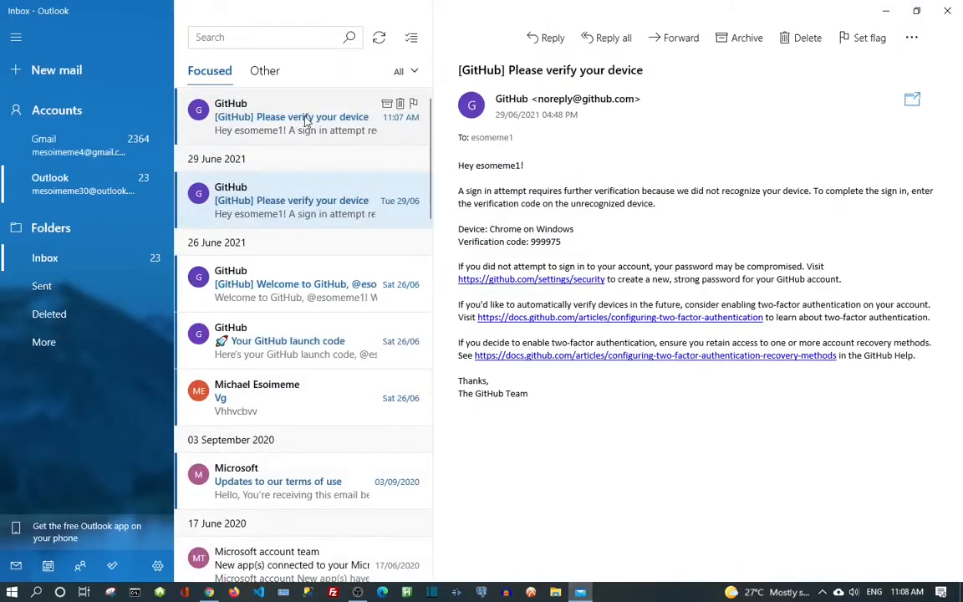
# Copy the verification code from the newest GitHub email and minimize Outlook.
pyautogui.click(306, 121)
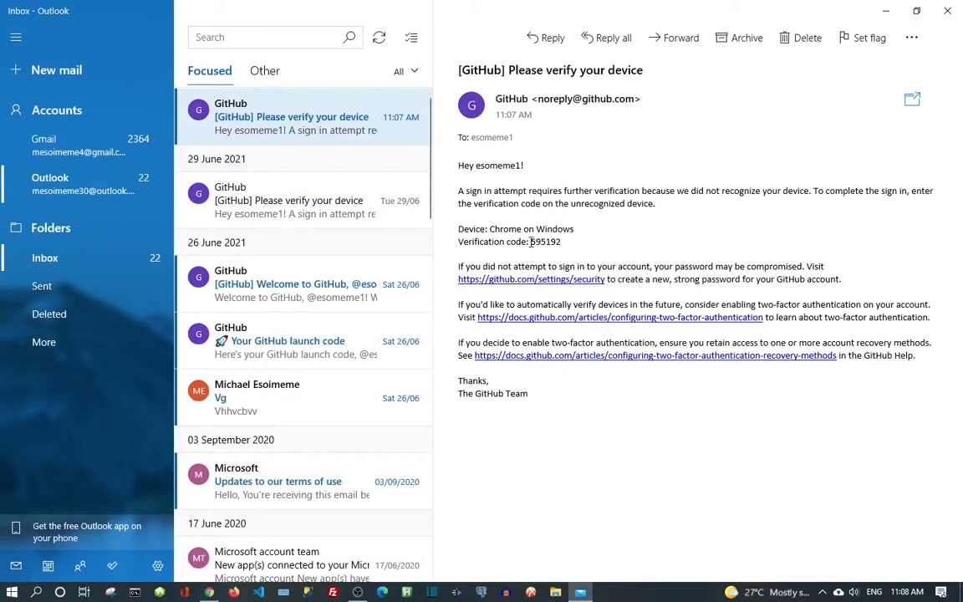
pyautogui.moveTo(530, 242); pyautogui.dragTo(565, 244)
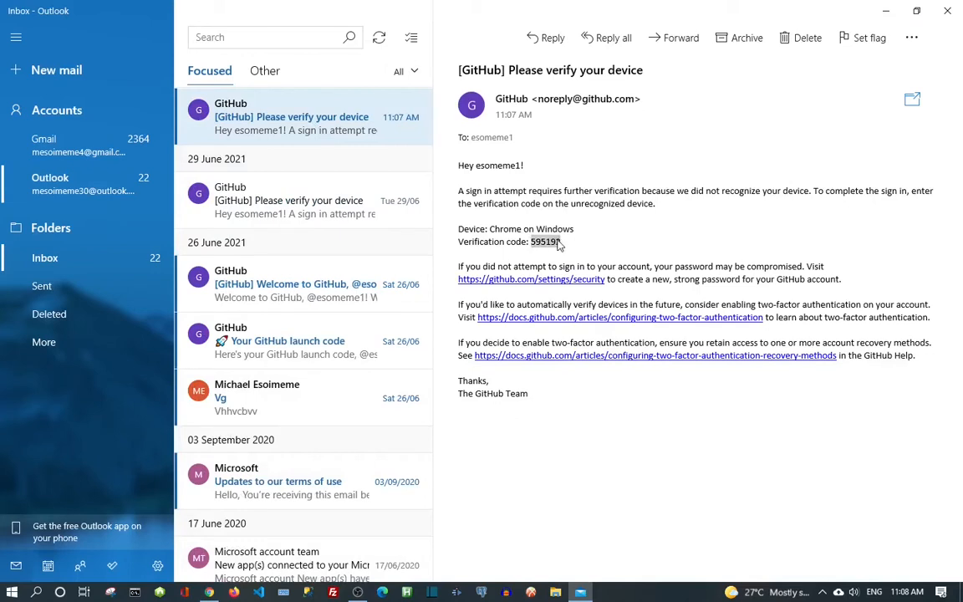
pyautogui.rightClick(560, 244)
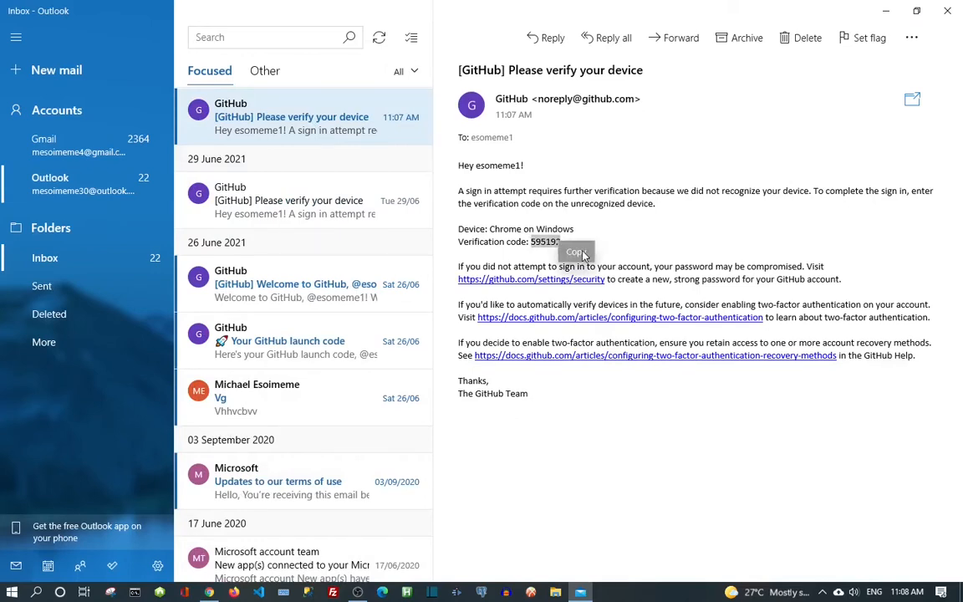
pyautogui.click(574, 250)
pyautogui.click(877, 15)
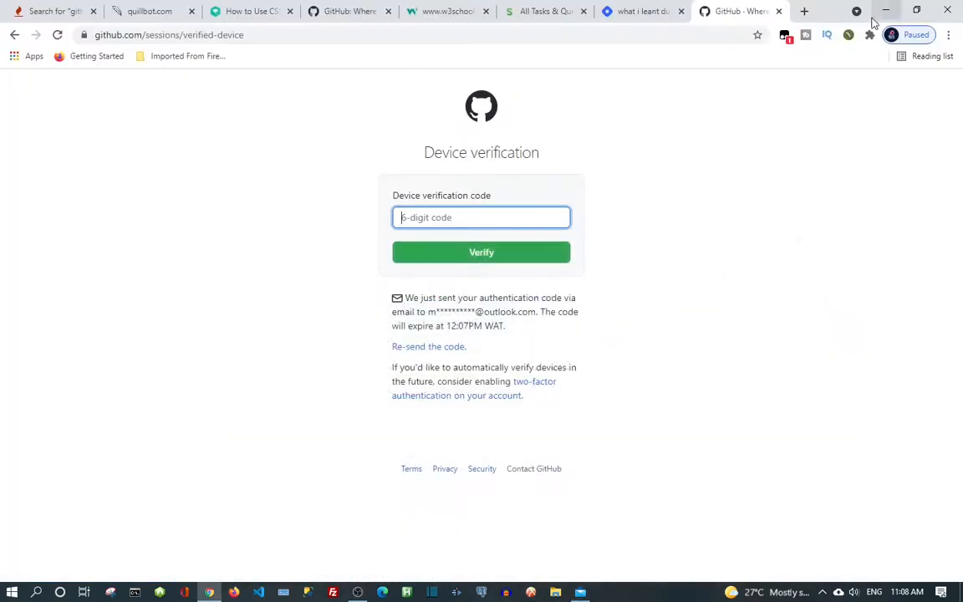
# Paste the code into GitHub's device verification field and authorize Netlify.
pyautogui.click(450, 220)
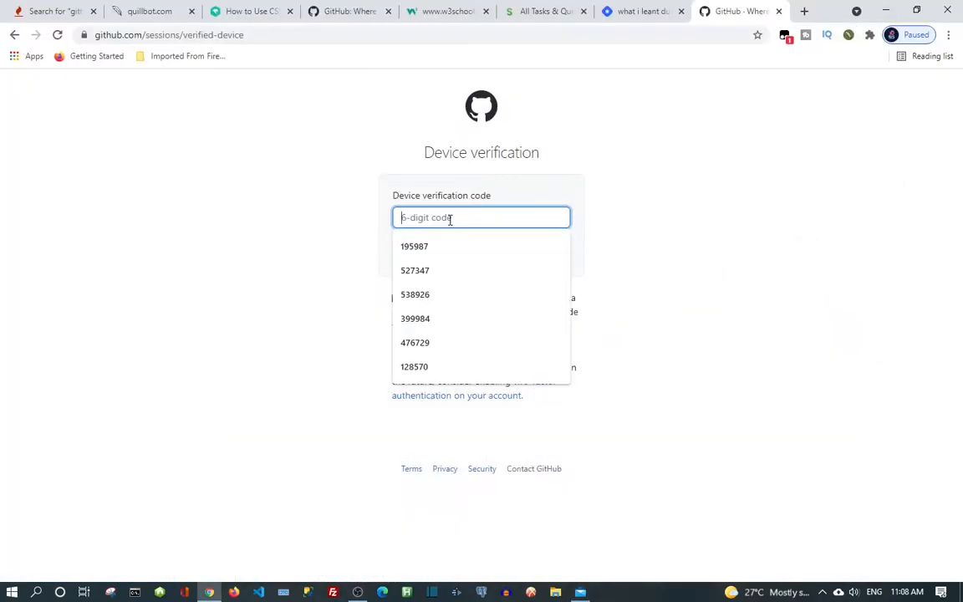
pyautogui.rightClick(450, 219)
pyautogui.click(520, 325)
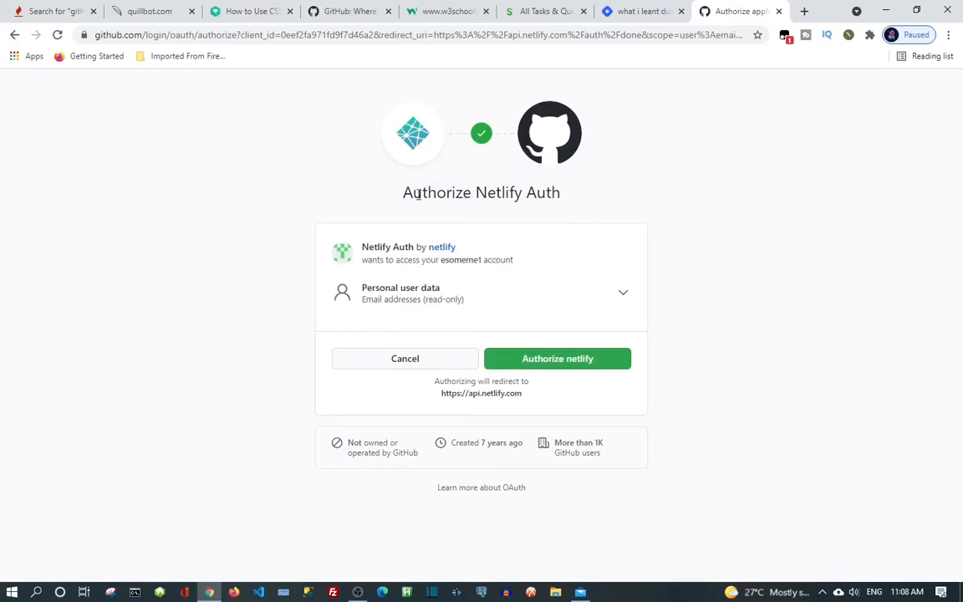
pyautogui.click(588, 360)
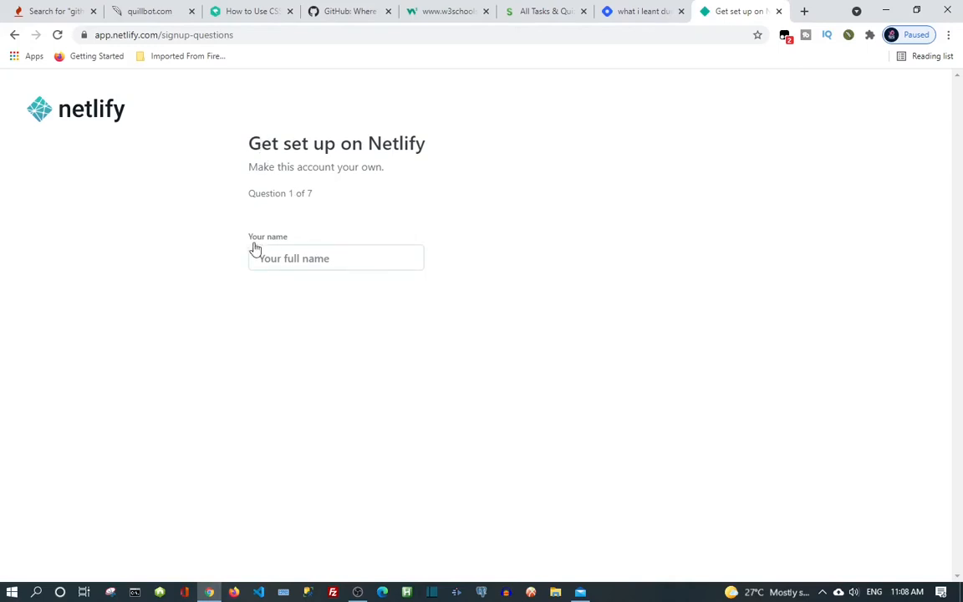
# Enter your full name in the setup form's name field.
pyautogui.click(303, 255)
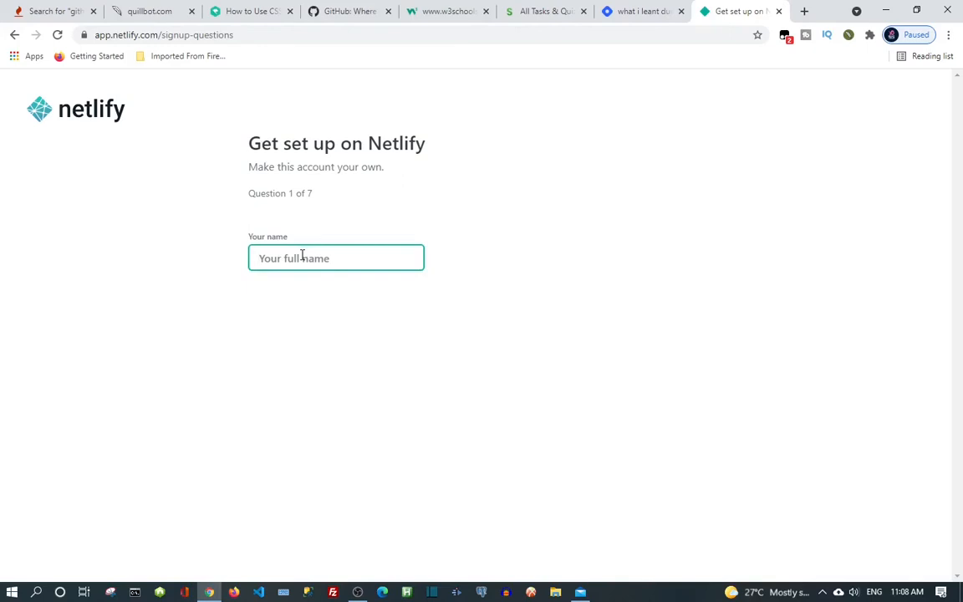
pyautogui.write('eso')
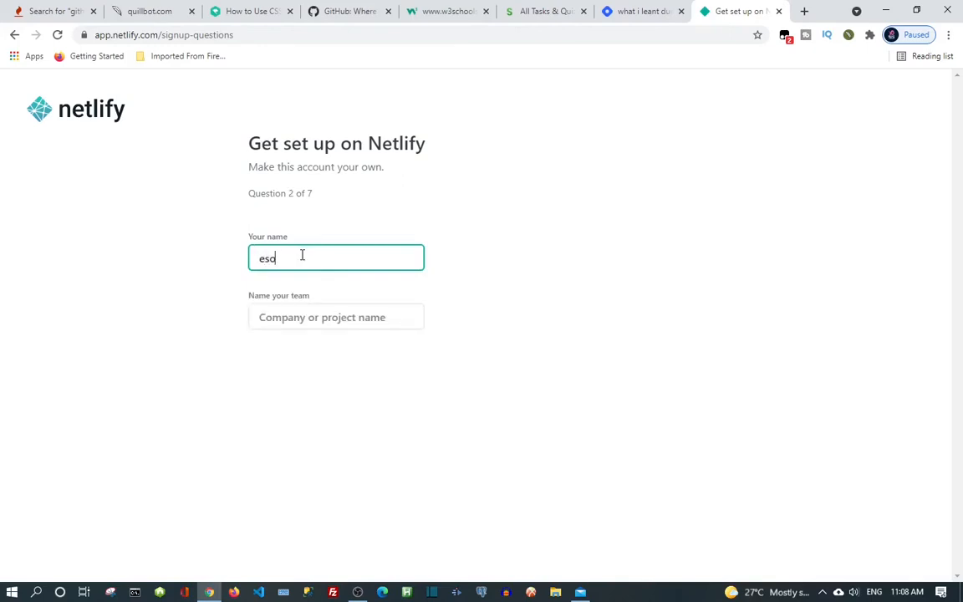
pyautogui.write('imem')
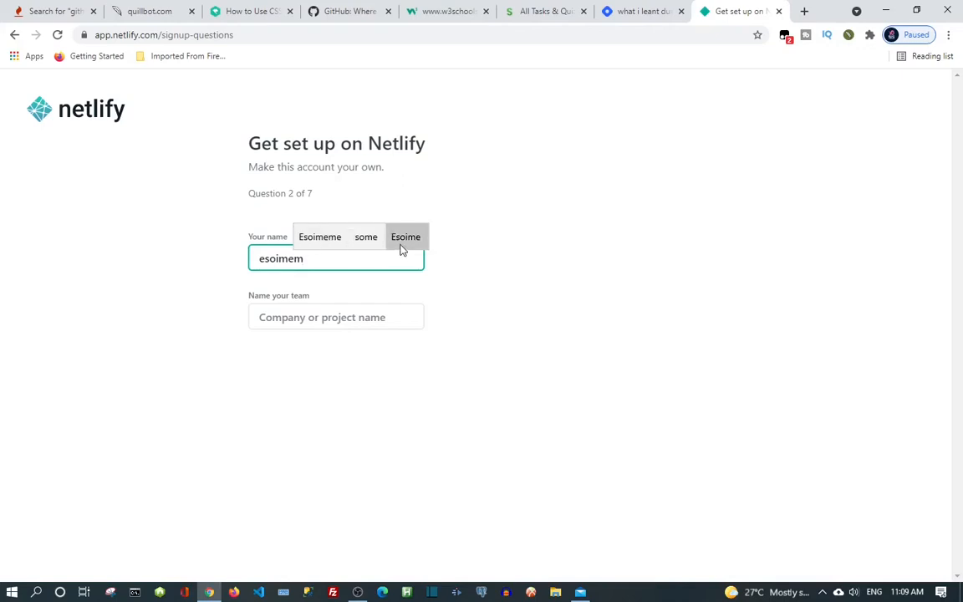
pyautogui.click(333, 246)
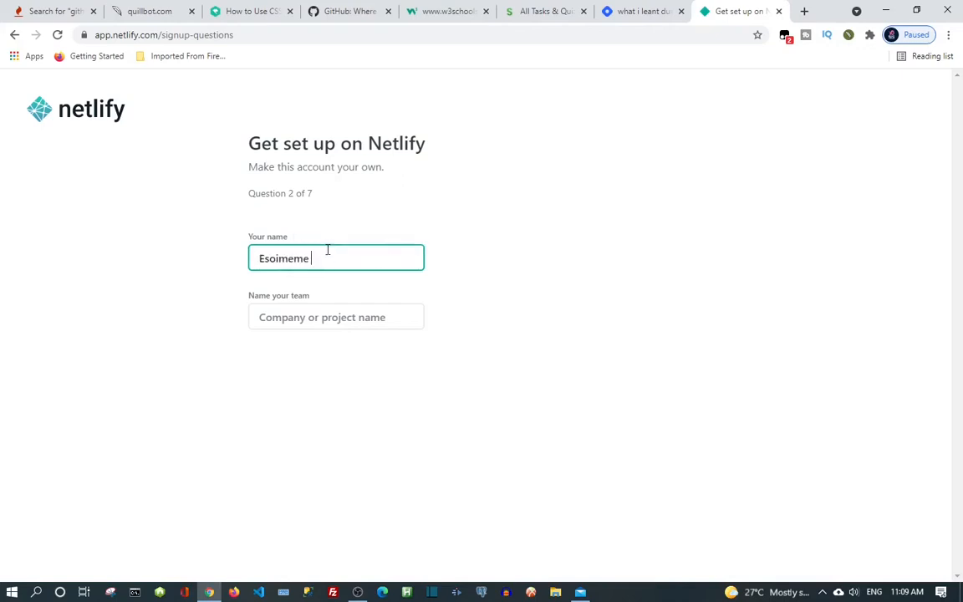
pyautogui.click(258, 260)
pyautogui.write('mike')
# Name the team 'A-team'.
pyautogui.click(327, 316)
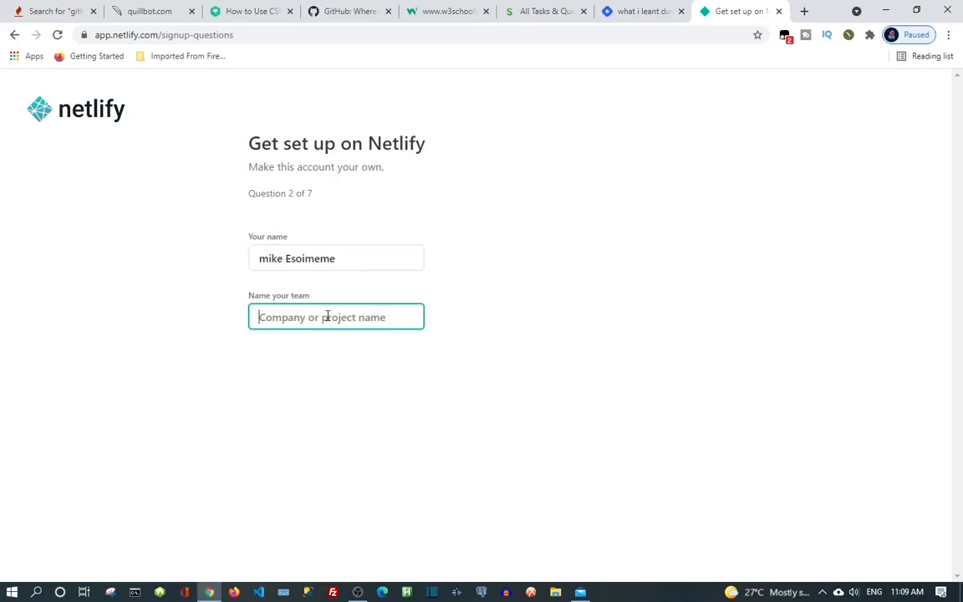
pyautogui.write('a')
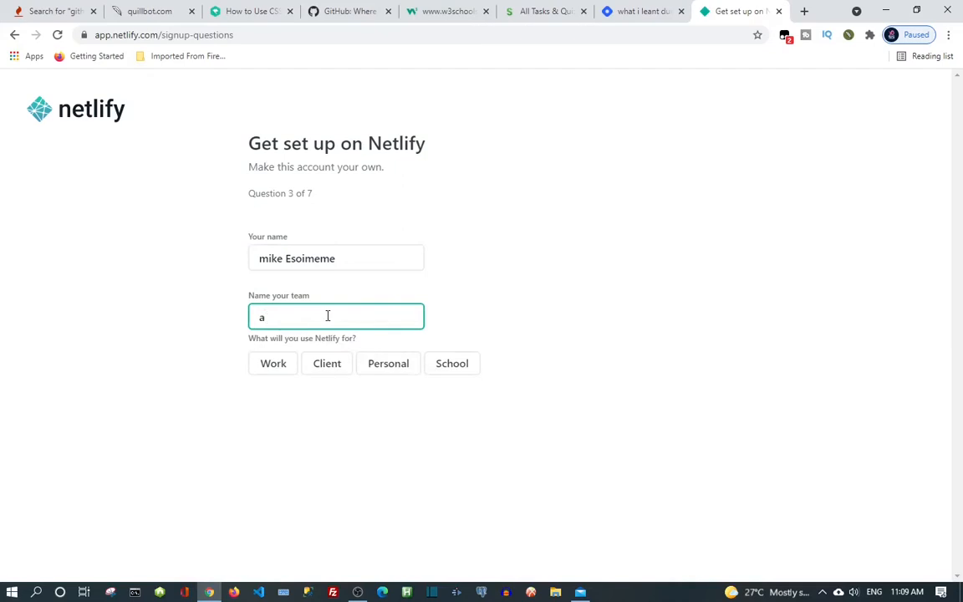
pyautogui.press('BackSpace')
pyautogui.write('A')
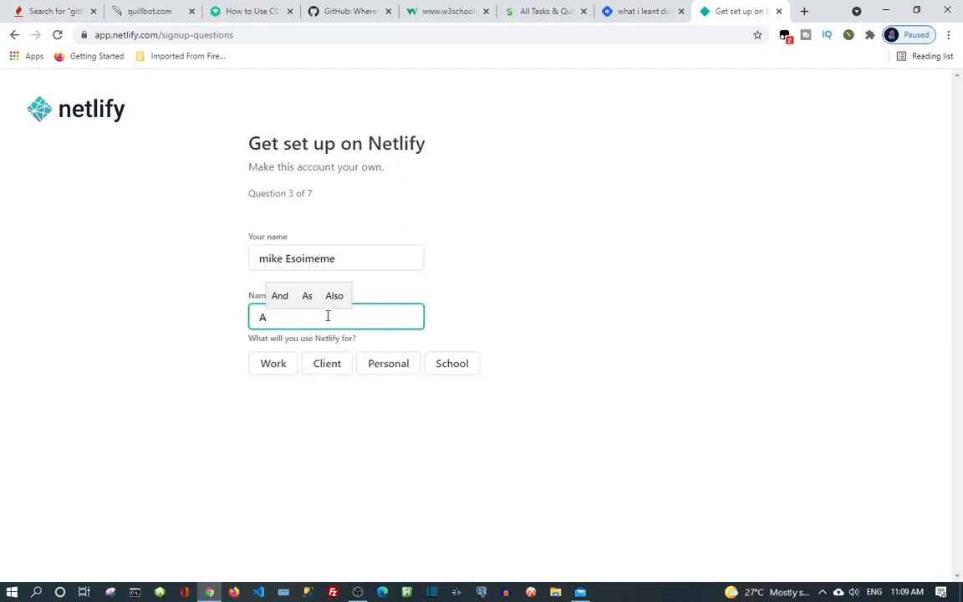
pyautogui.write('-')
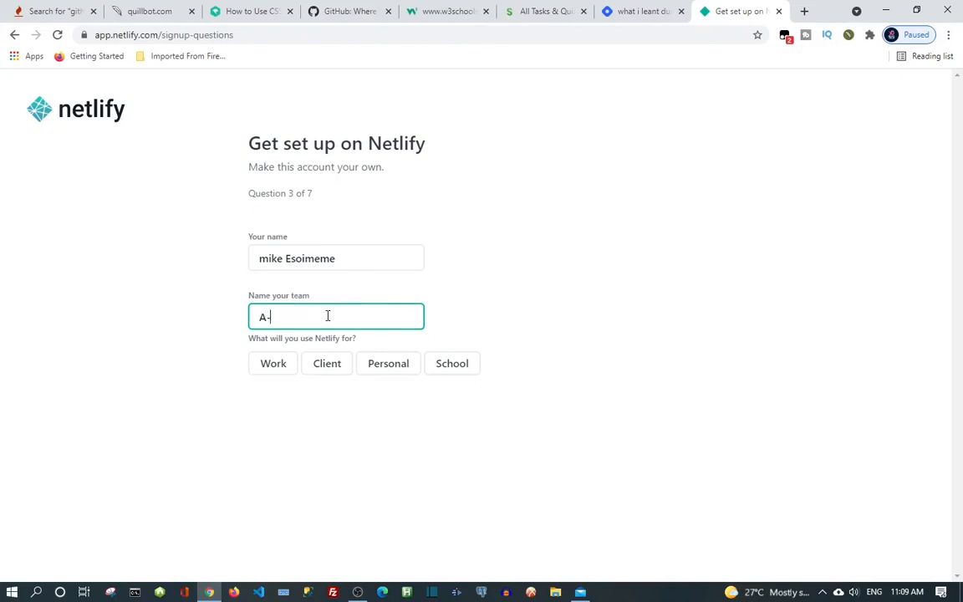
pyautogui.write('tea')
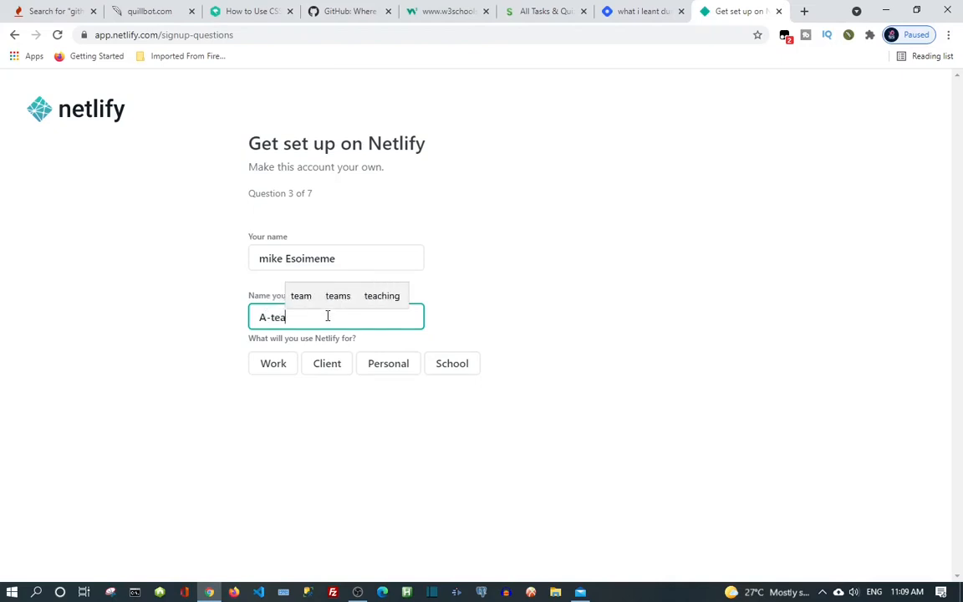
pyautogui.write('m')
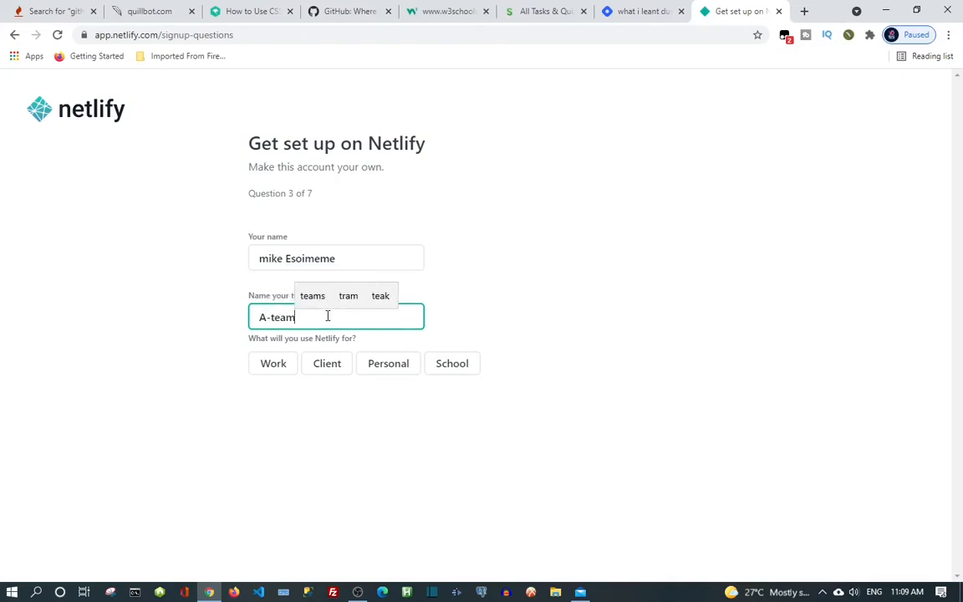
pyautogui.click(331, 413)
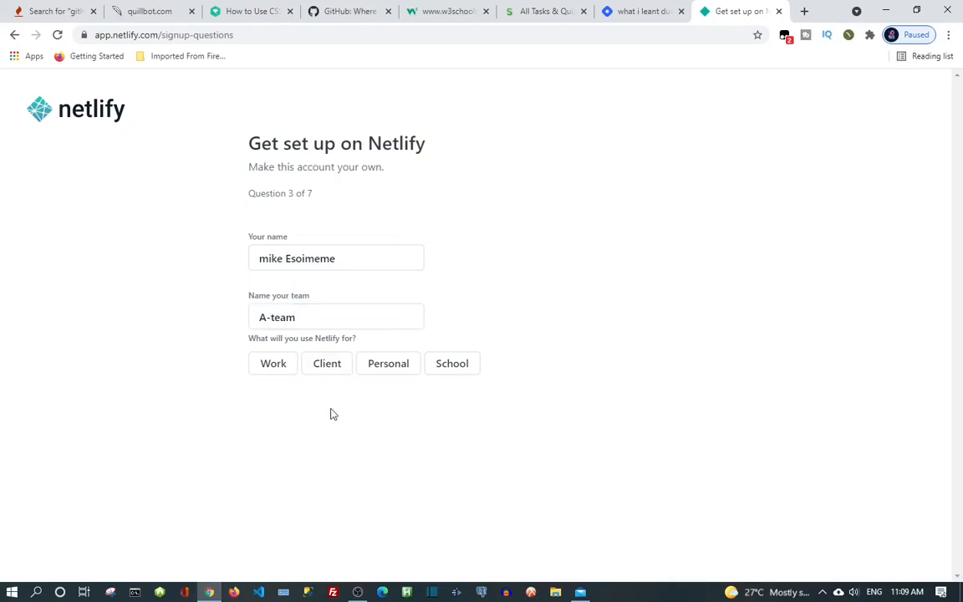
# Answer Personal use, Student role and Team Leader as your description.
pyautogui.click(388, 368)
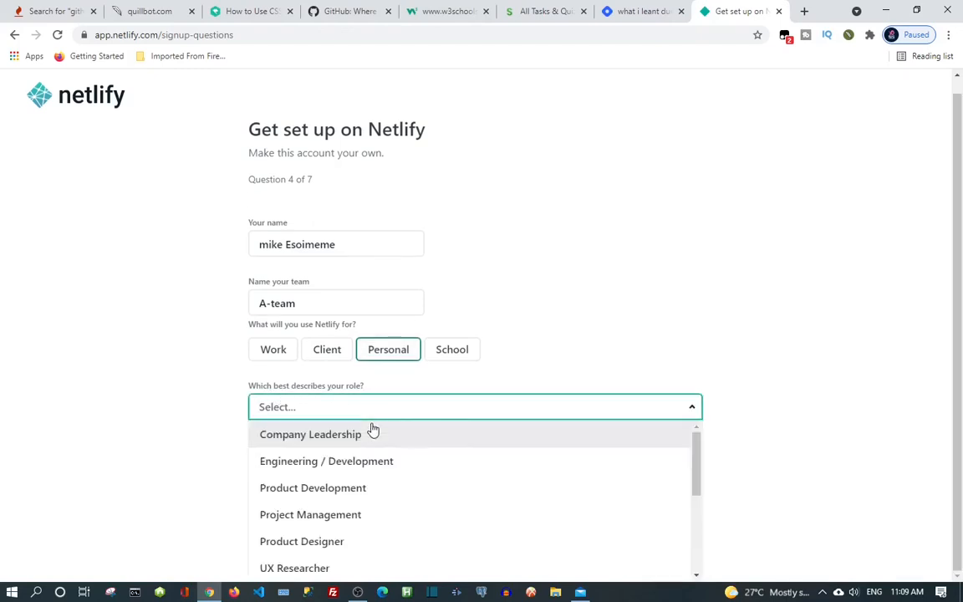
pyautogui.scroll(-5, 358, 479)
pyautogui.scroll(2, 361, 479)
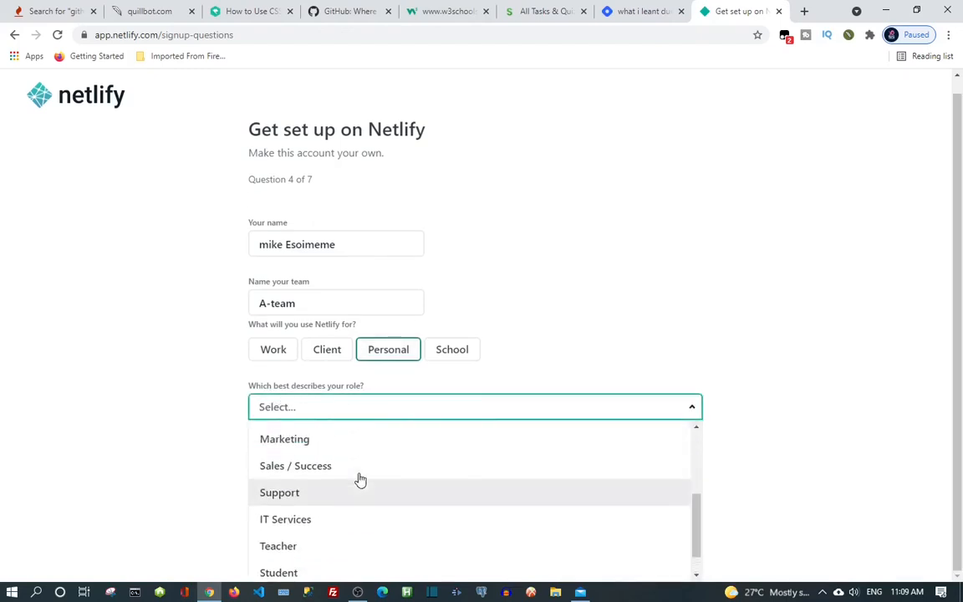
pyautogui.scroll(-2, 361, 480)
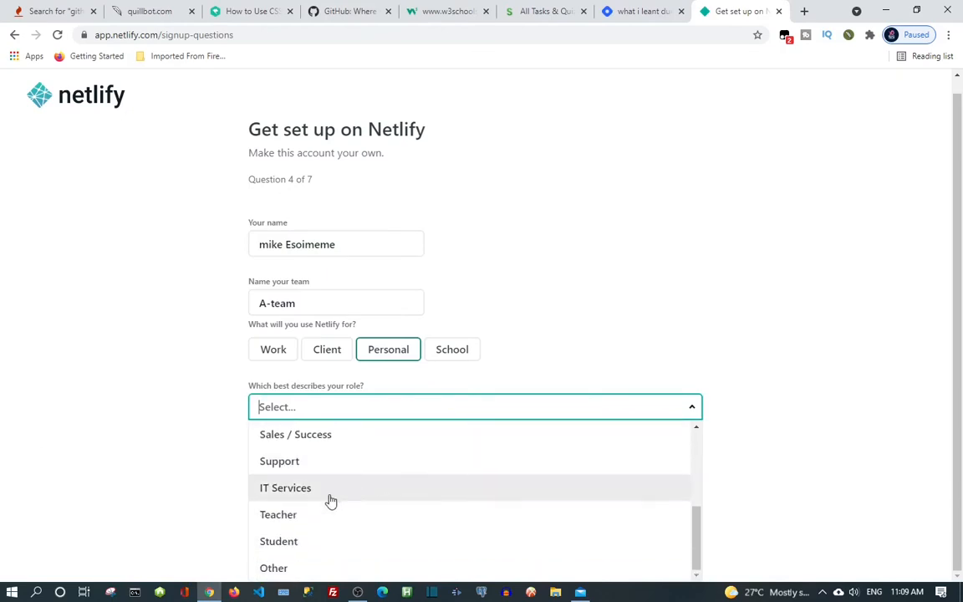
pyautogui.click(328, 544)
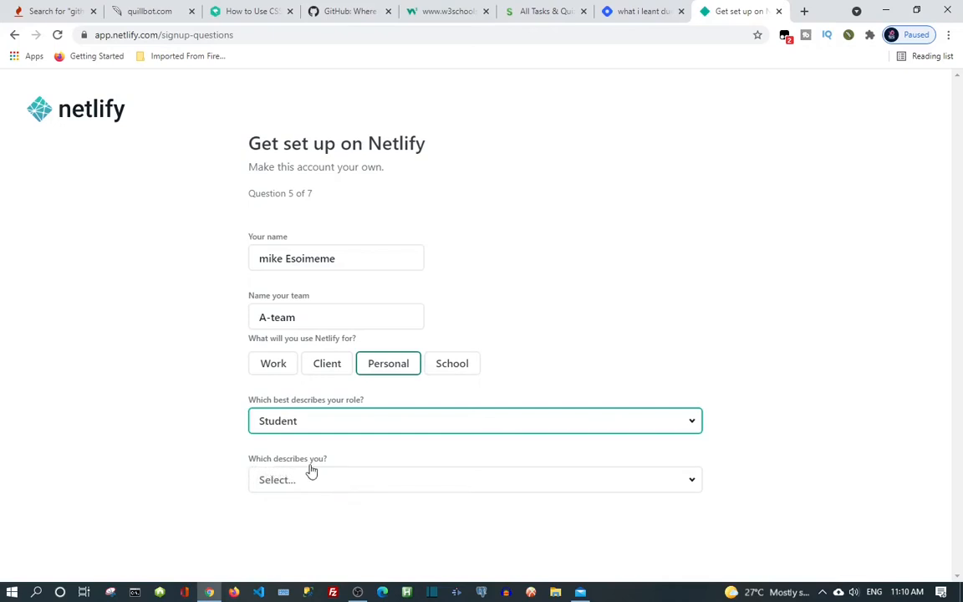
pyautogui.click(336, 475)
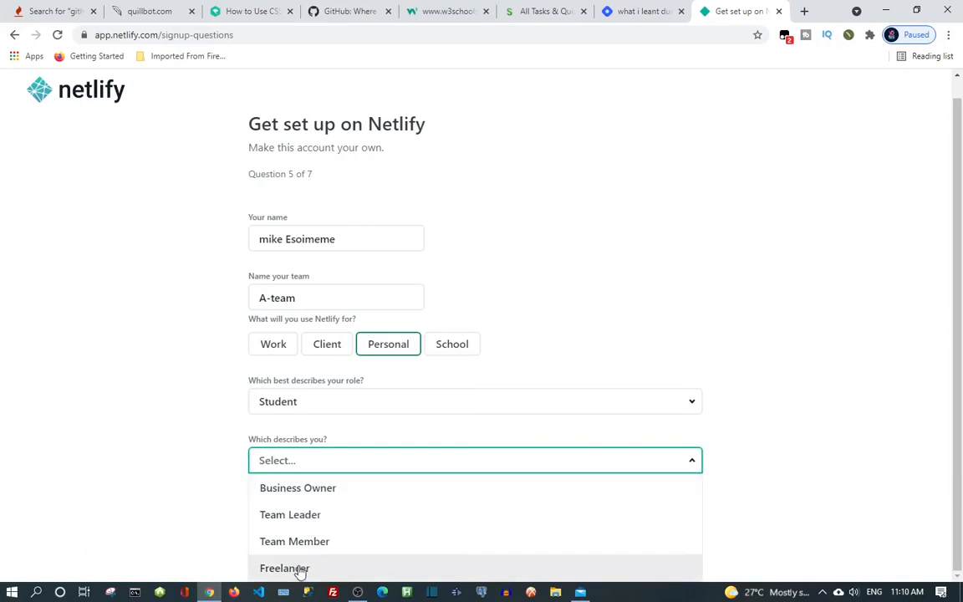
pyautogui.click(306, 515)
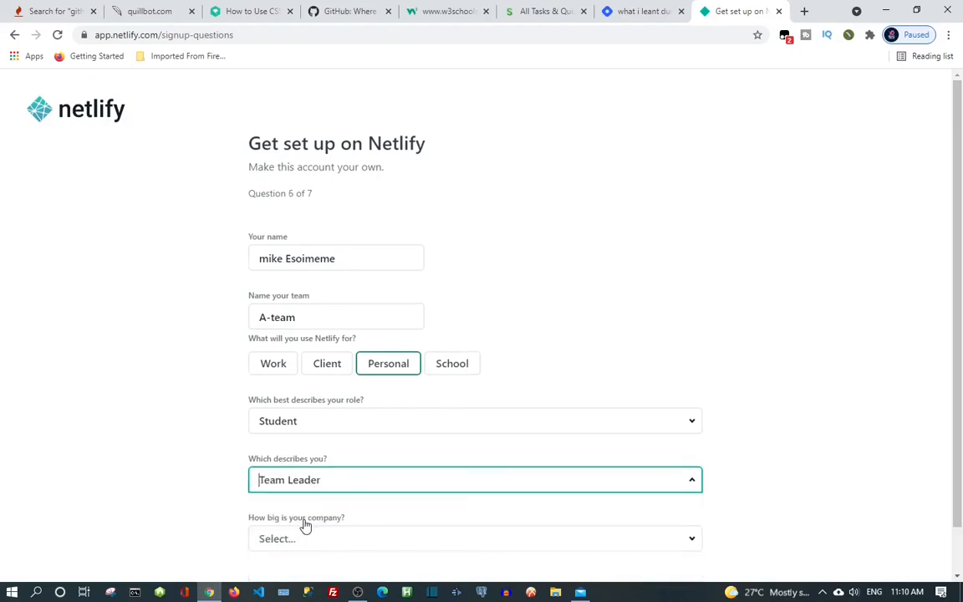
# Set company size to 1-10 and the goal to Something else.
pyautogui.scroll(-1, 316, 509)
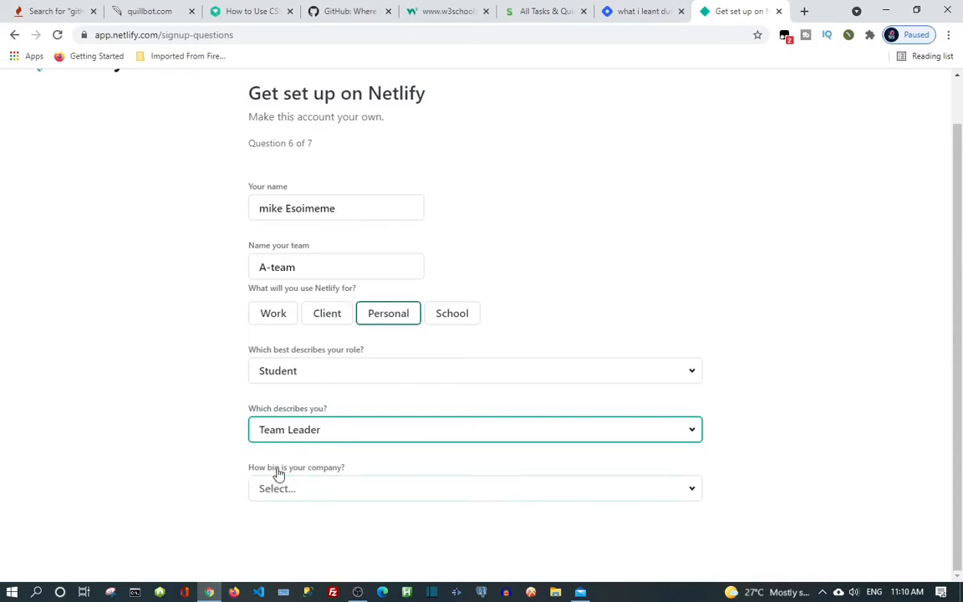
pyautogui.click(341, 490)
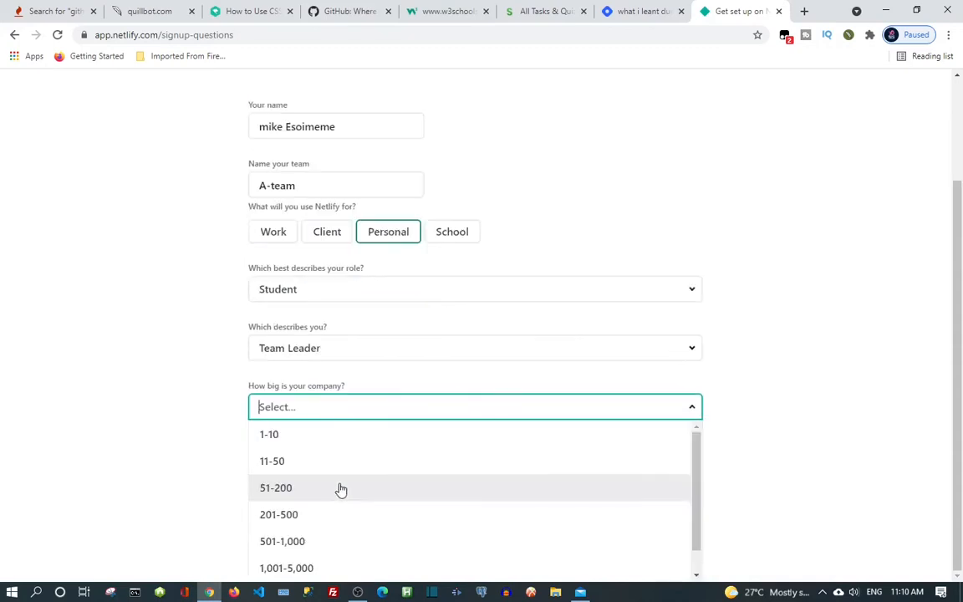
pyautogui.click(309, 435)
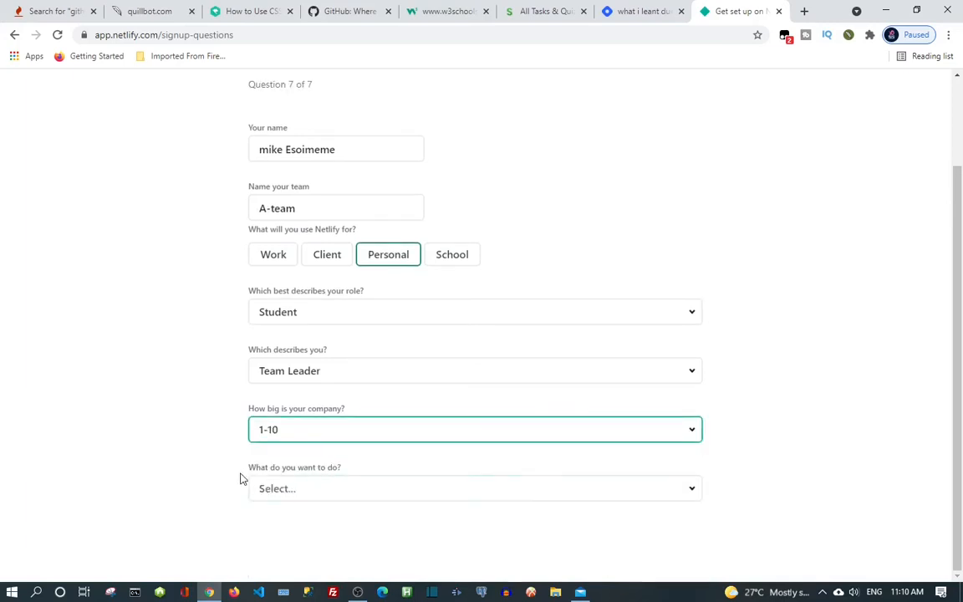
pyautogui.click(346, 484)
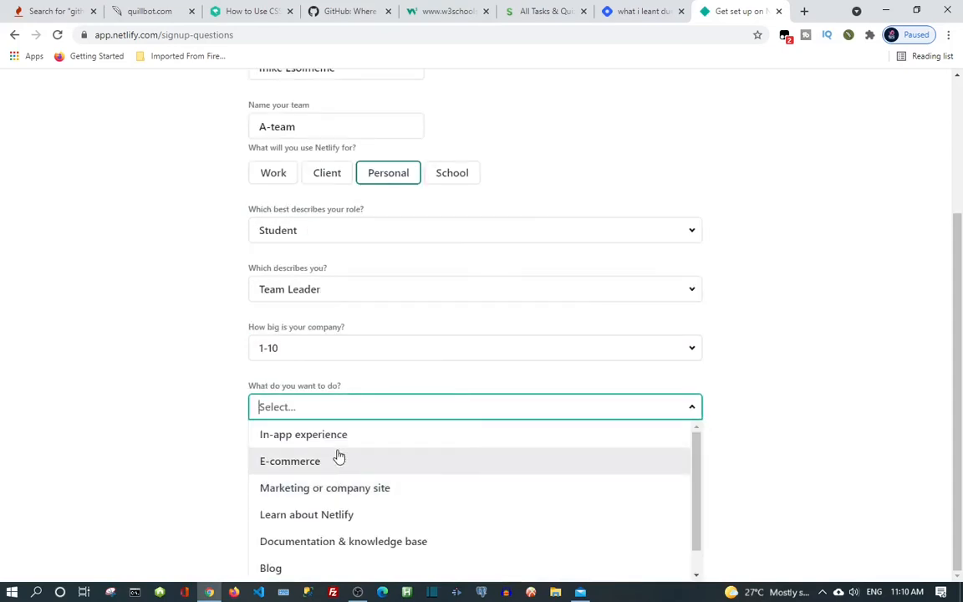
pyautogui.scroll(-1, 312, 565)
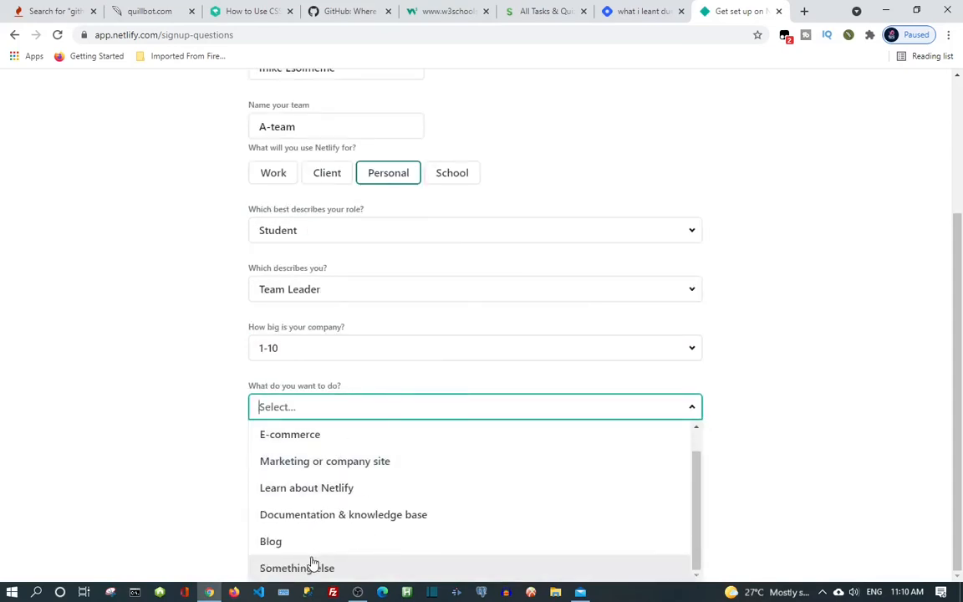
pyautogui.scroll(1, 312, 564)
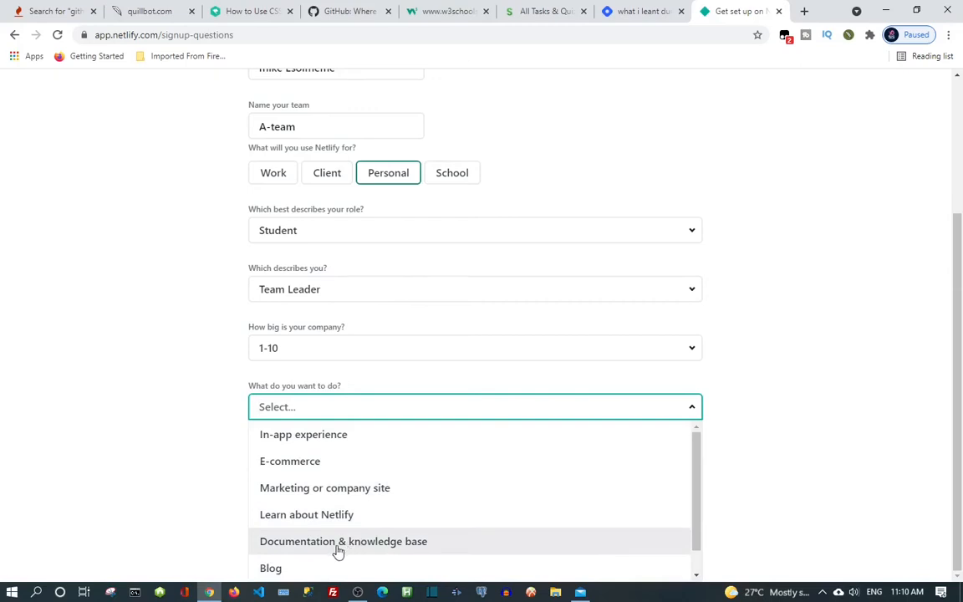
pyautogui.scroll(-1, 413, 548)
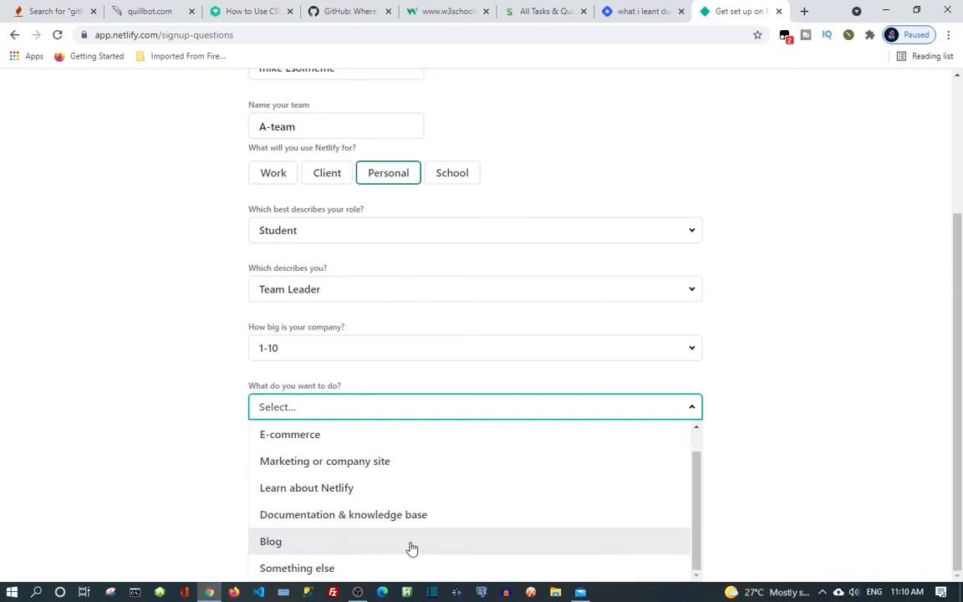
pyautogui.click(349, 572)
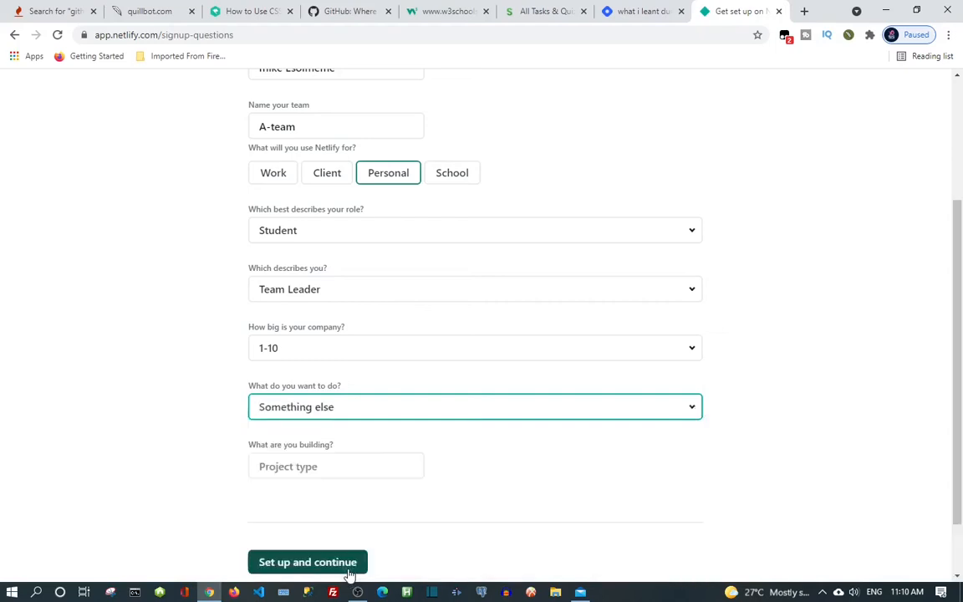
# Enter 'website' as the project type and submit the setup answers.
pyautogui.click(328, 468)
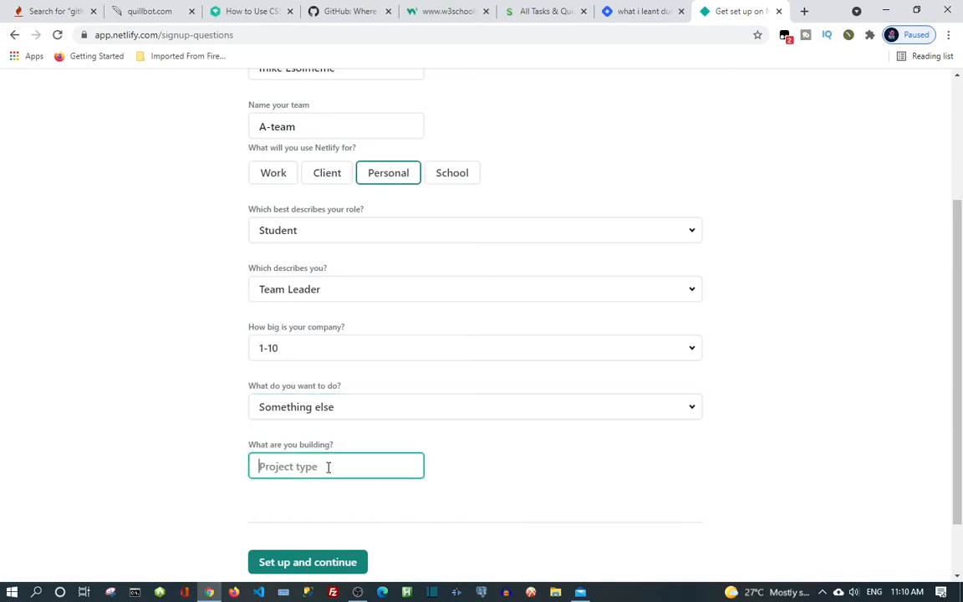
pyautogui.write('we')
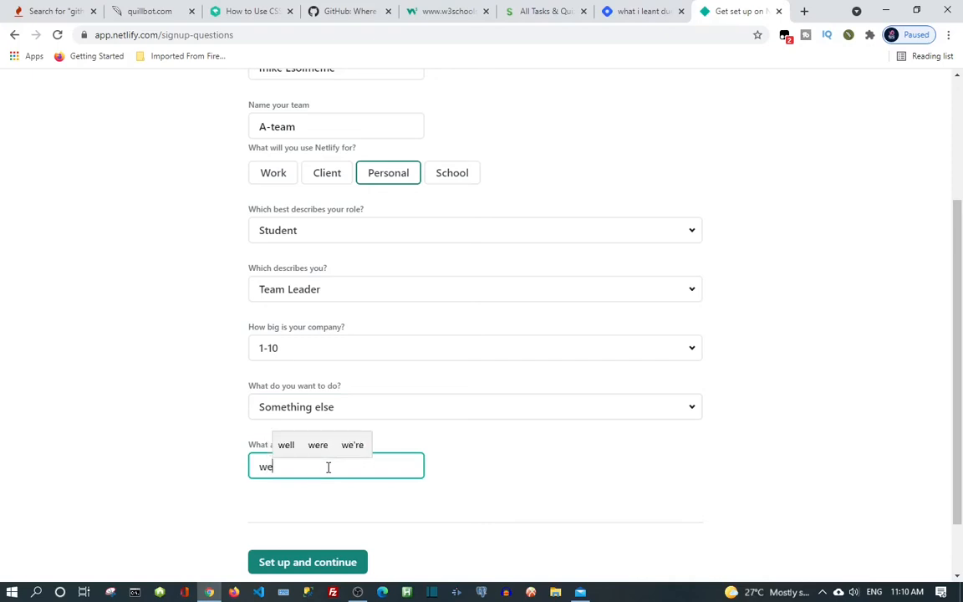
pyautogui.write('b')
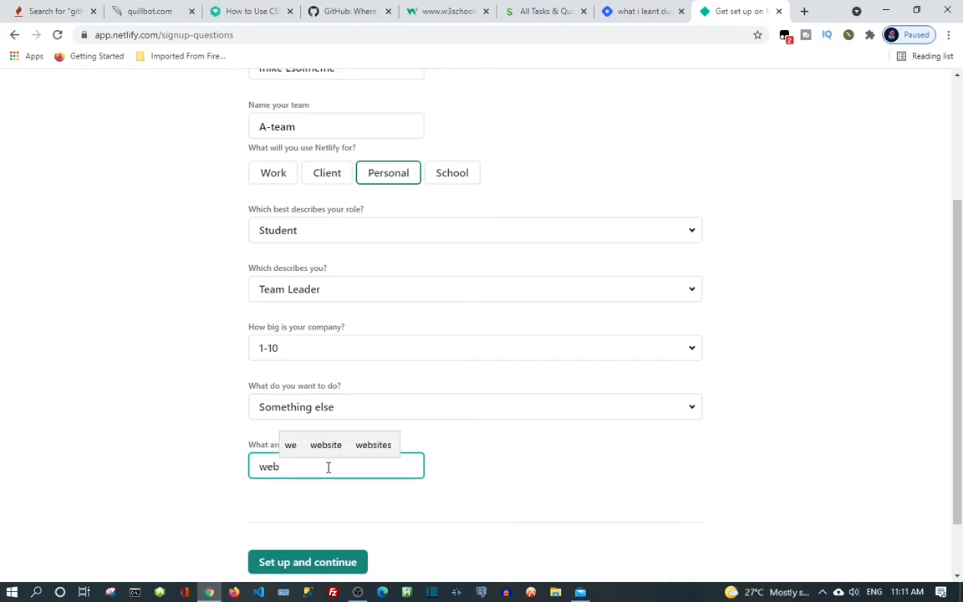
pyautogui.click(337, 452)
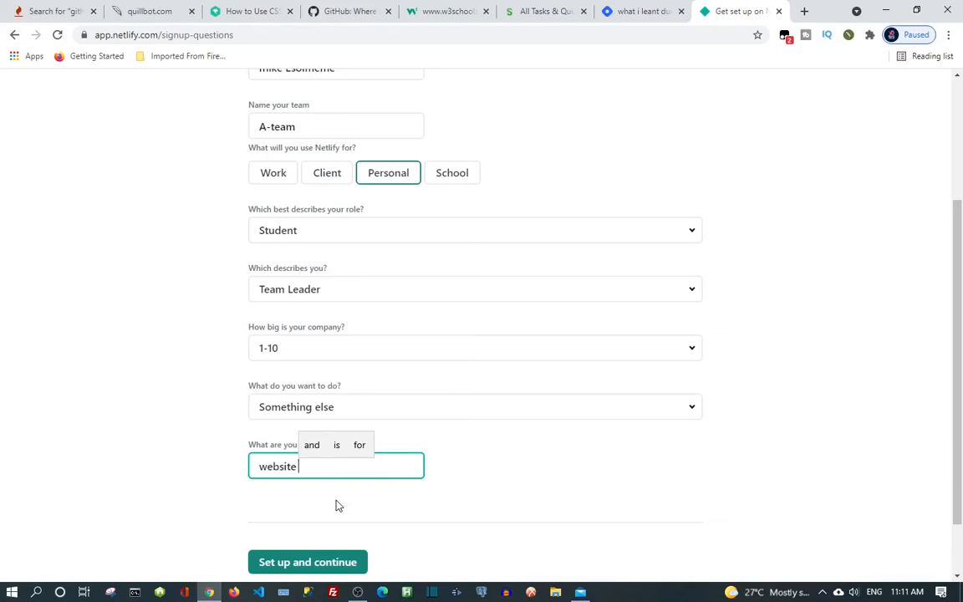
pyautogui.click(356, 567)
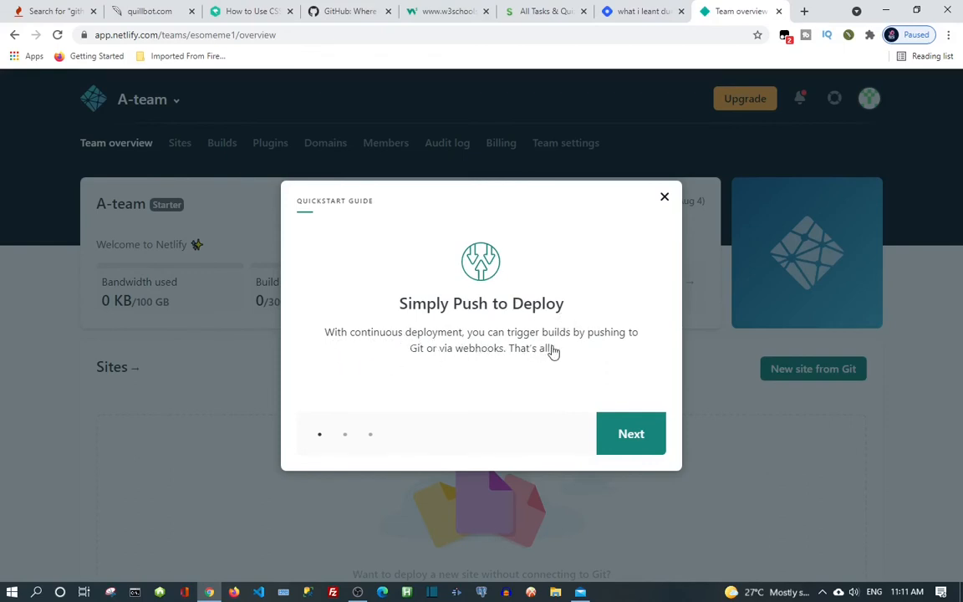
# Advance through the quickstart guide tips and dismiss it with Finished.
pyautogui.click(633, 439)
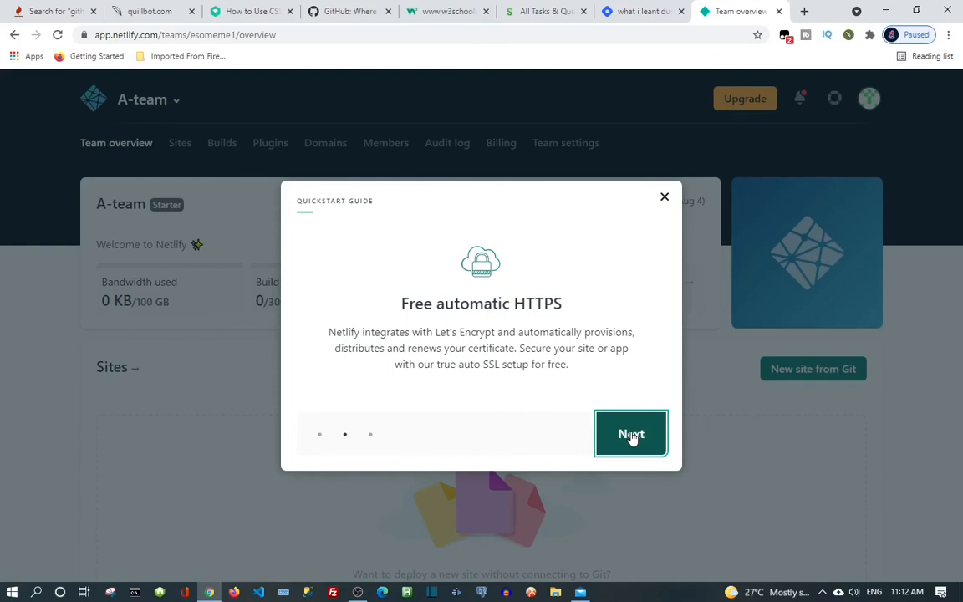
pyautogui.click(632, 435)
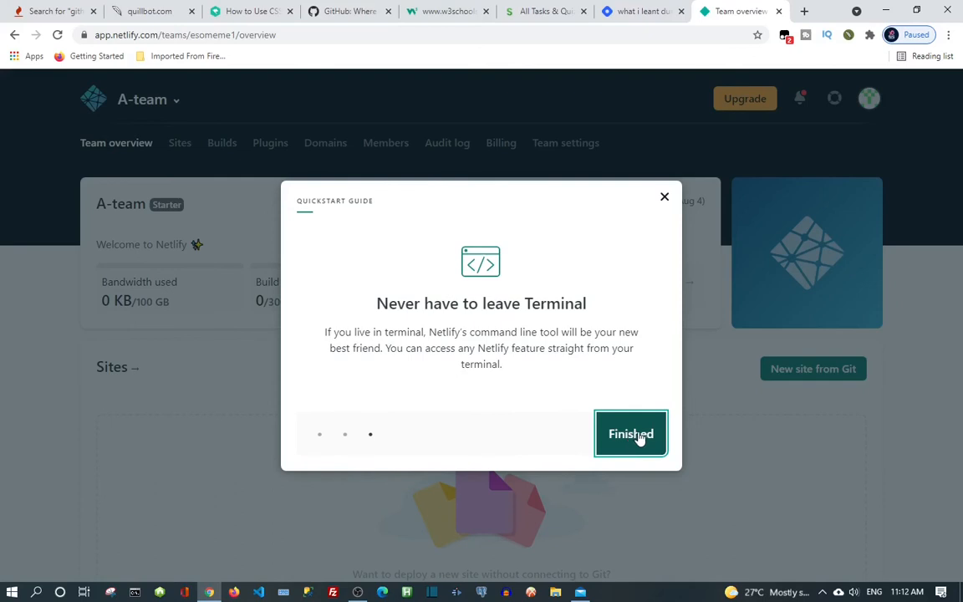
pyautogui.click(640, 440)
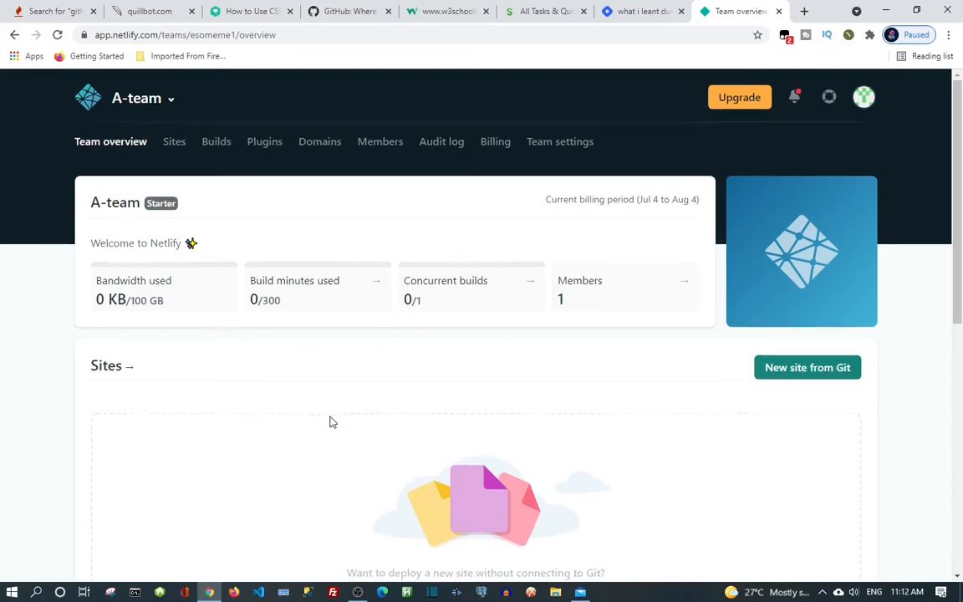
# Start creating a new site from Git on the A-team overview.
pyautogui.scroll(-5, 330, 422)
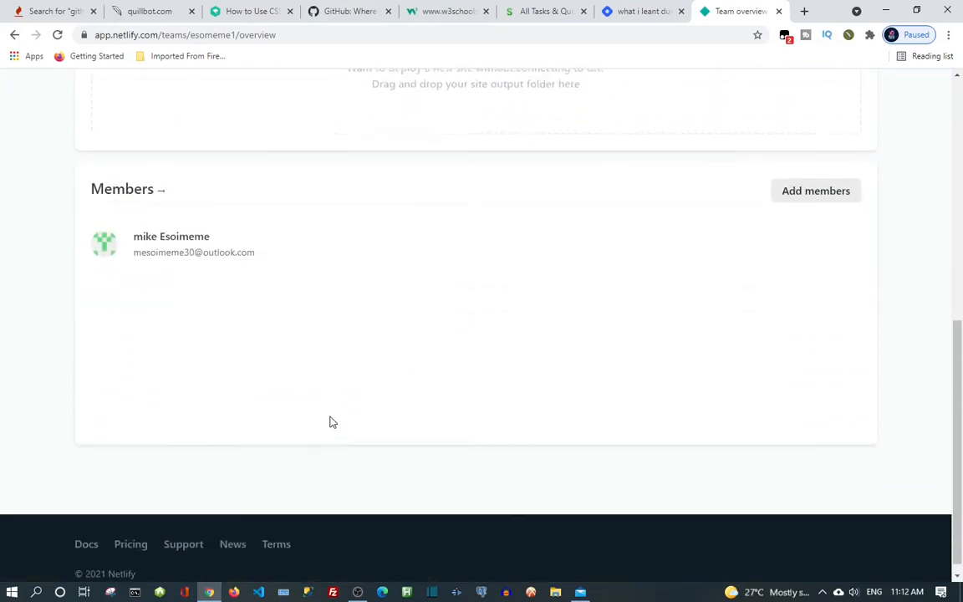
pyautogui.scroll(6, 328, 421)
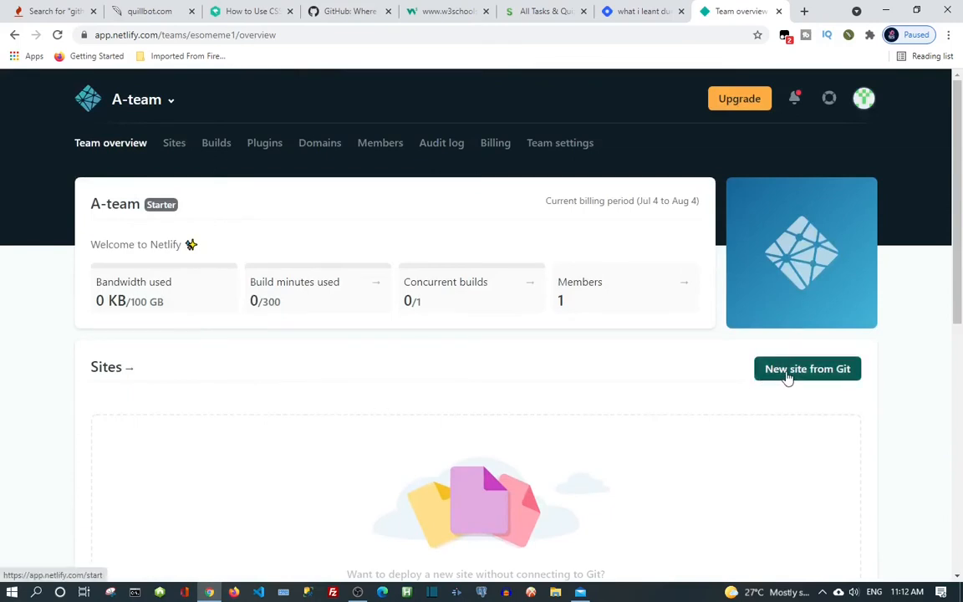
pyautogui.click(845, 374)
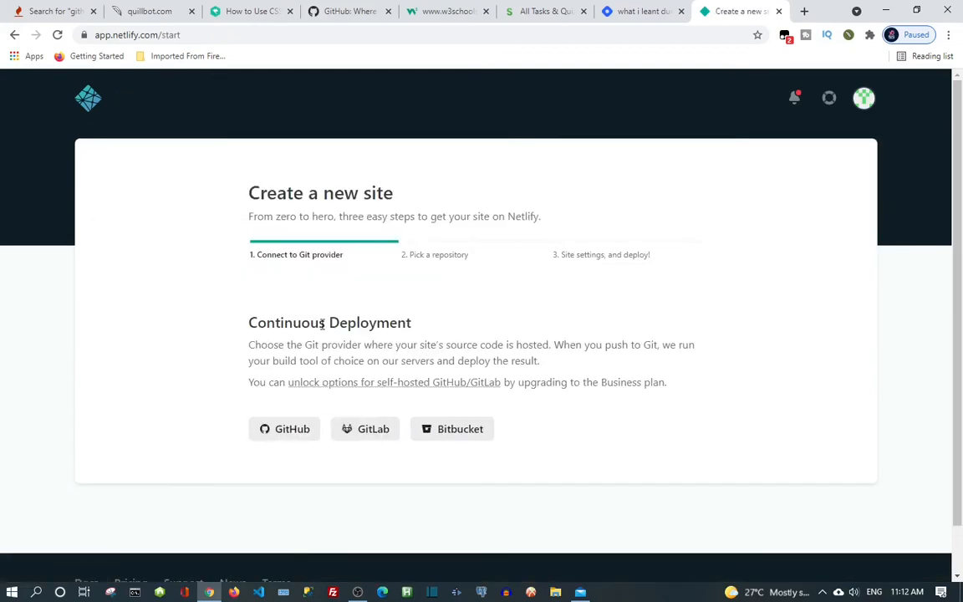
# Authorize Netlify on GitHub, install it for all repositories, and reconnect GitHub.
pyautogui.click(287, 432)
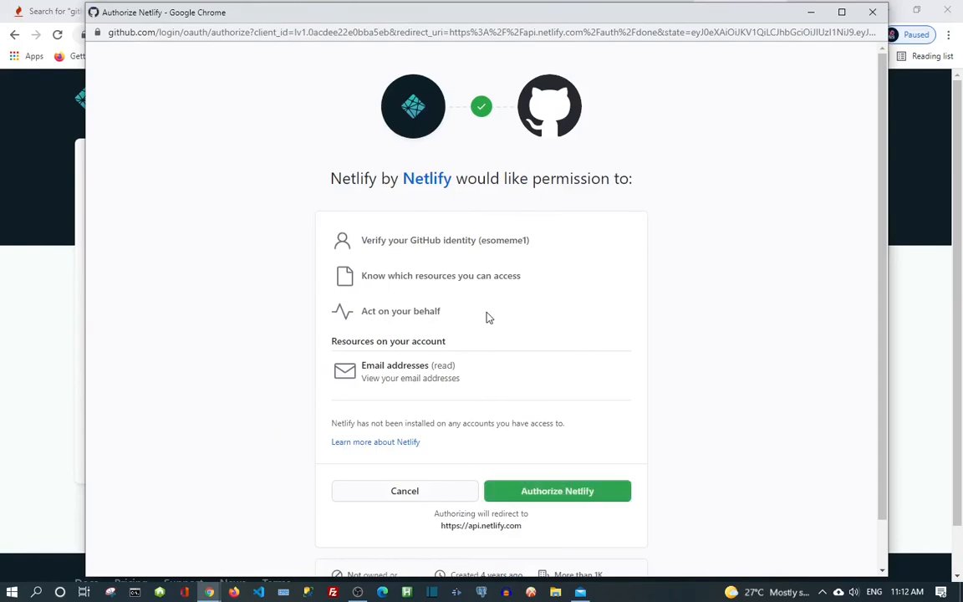
pyautogui.click(578, 497)
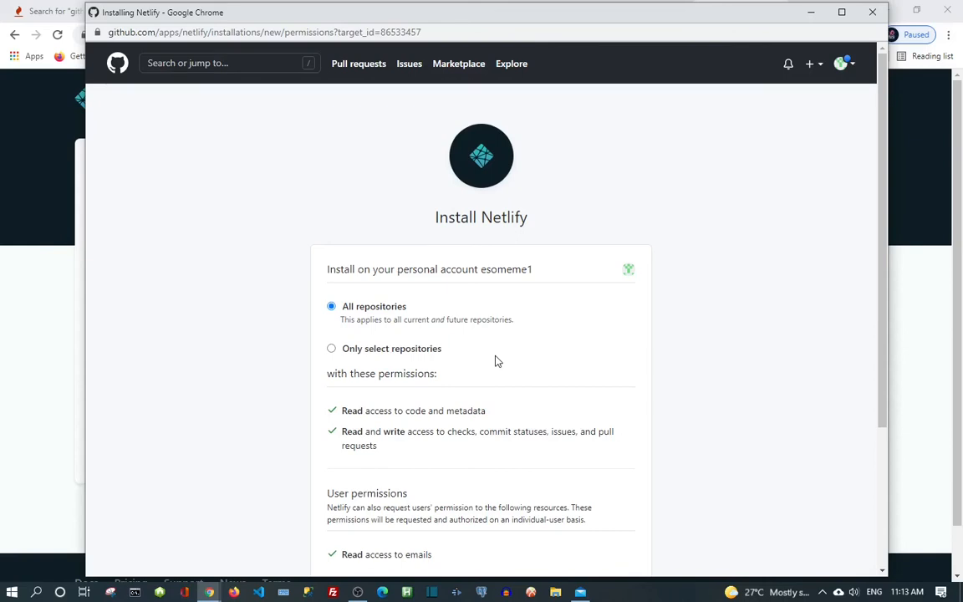
pyautogui.scroll(-2, 506, 423)
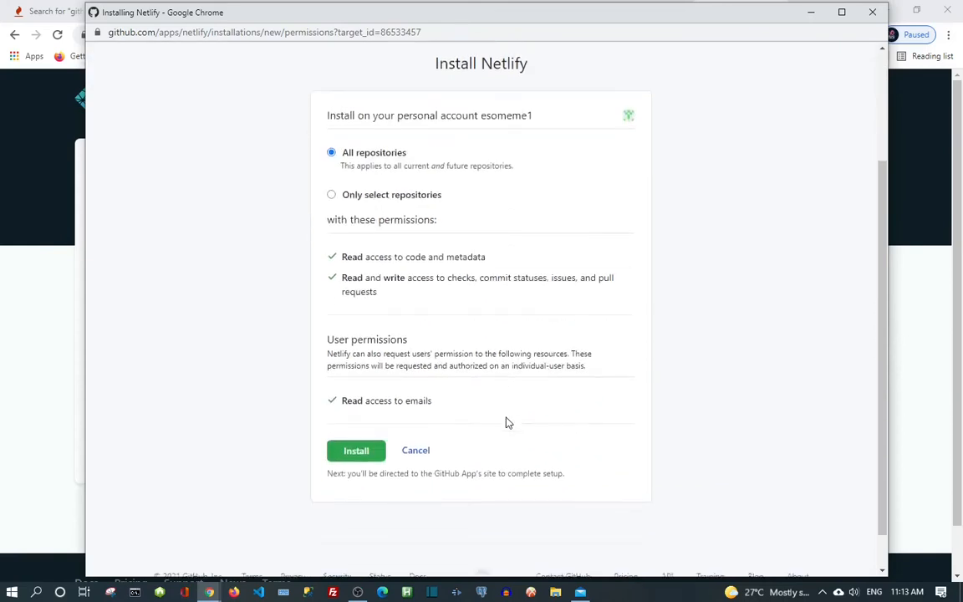
pyautogui.scroll(-1, 506, 422)
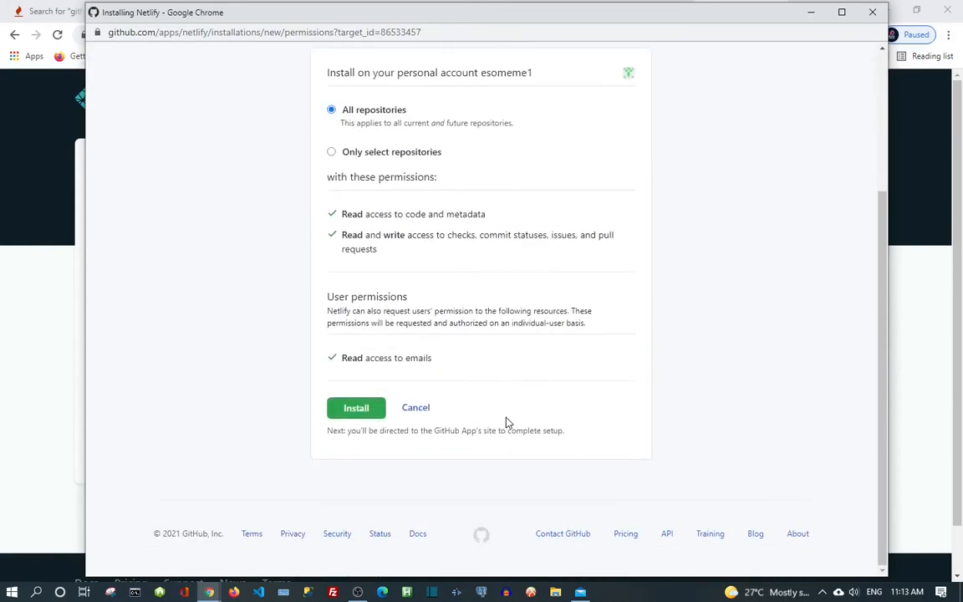
pyautogui.click(372, 416)
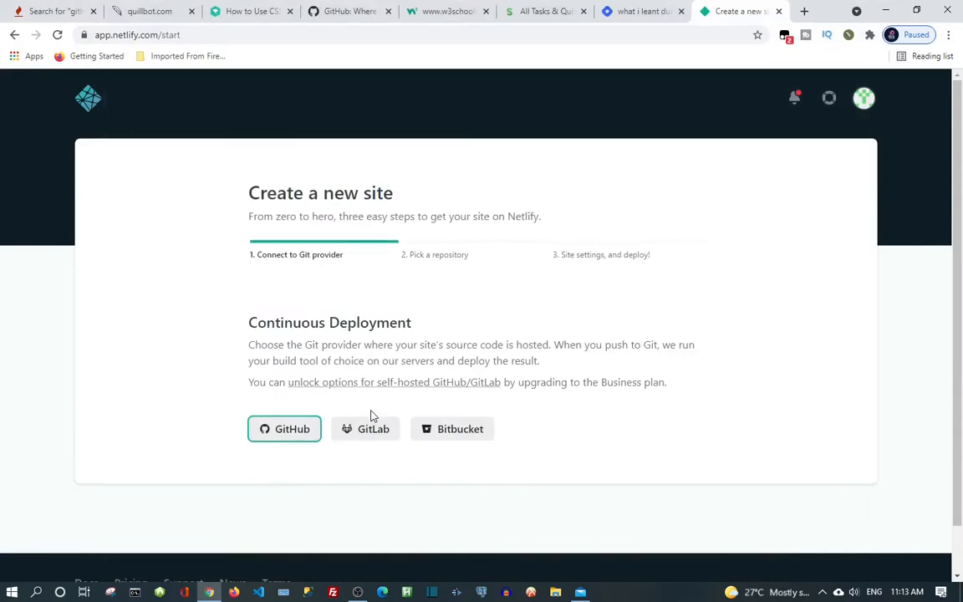
pyautogui.click(283, 430)
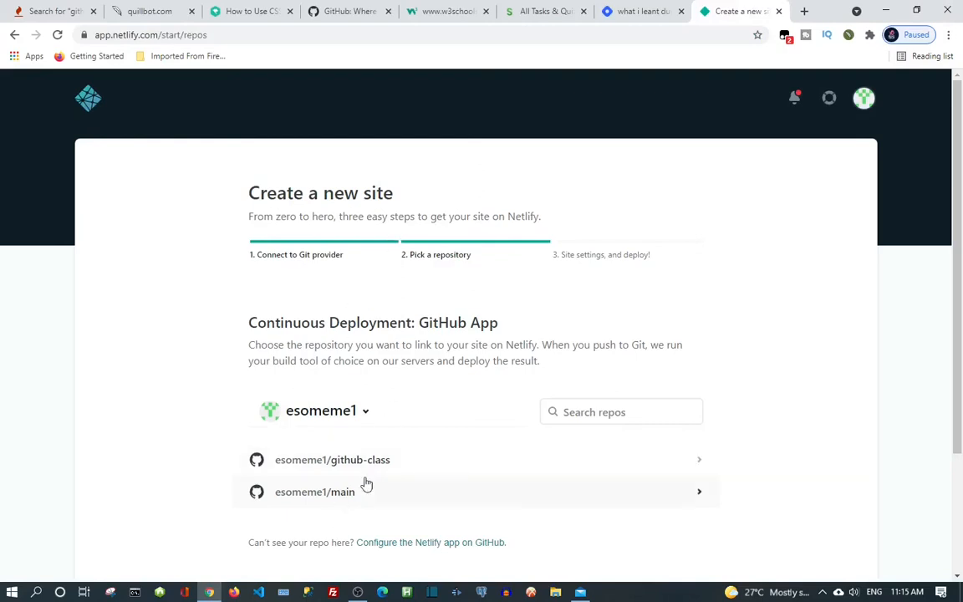
# Scroll the Pick a repository list showing github-class and main.
pyautogui.scroll(-1, 467, 473)
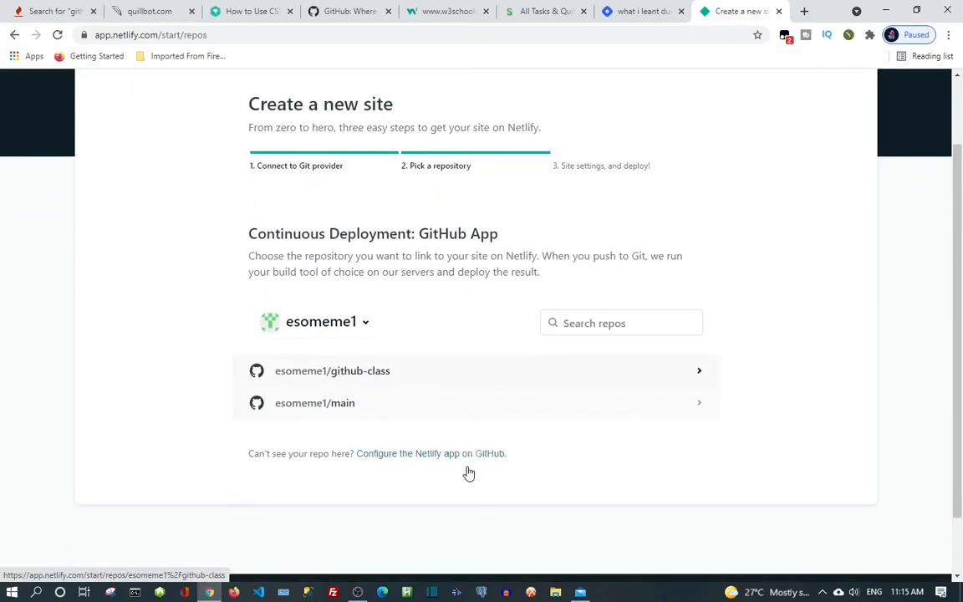
pyautogui.scroll(-1, 468, 473)
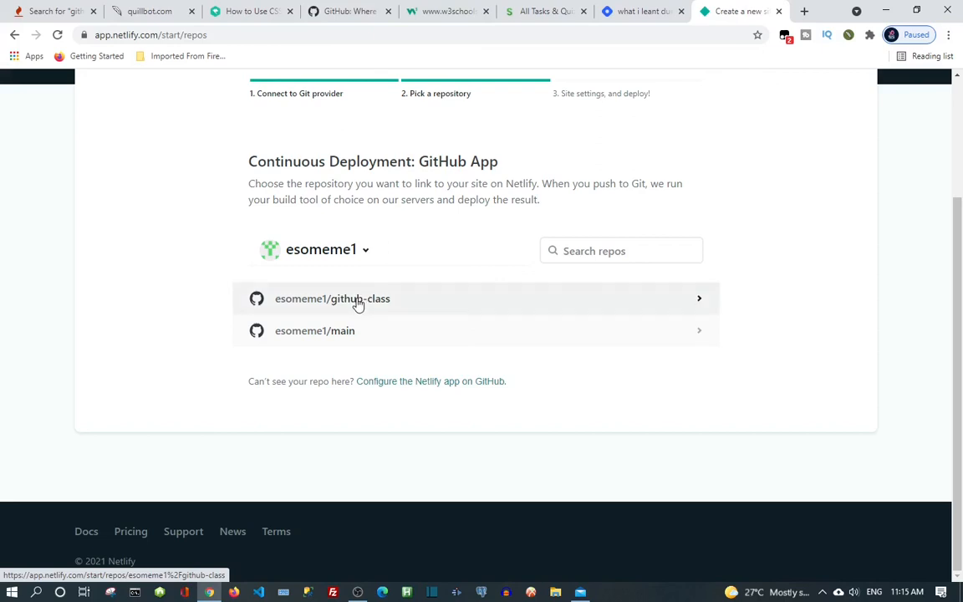
# Choose the github-class repository, keep owner A-team and branch main, and deploy the site.
pyautogui.click(358, 303)
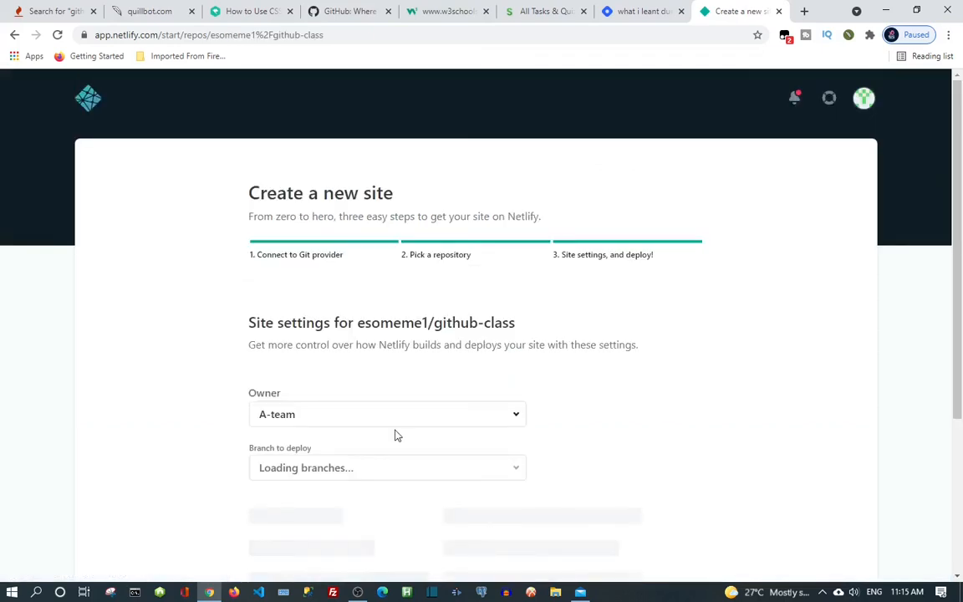
pyautogui.scroll(-5, 397, 436)
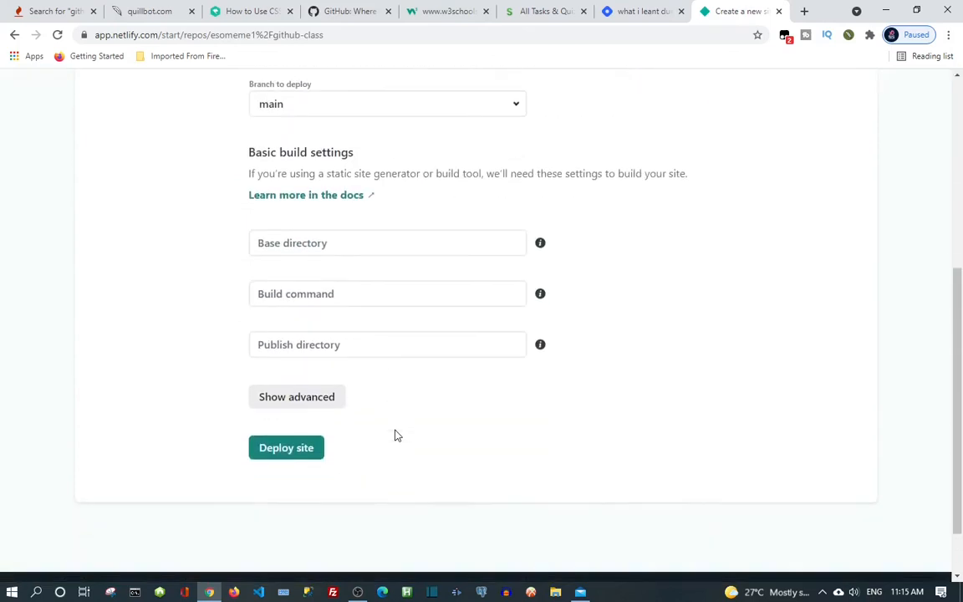
pyautogui.scroll(2, 397, 436)
pyautogui.scroll(2, 398, 436)
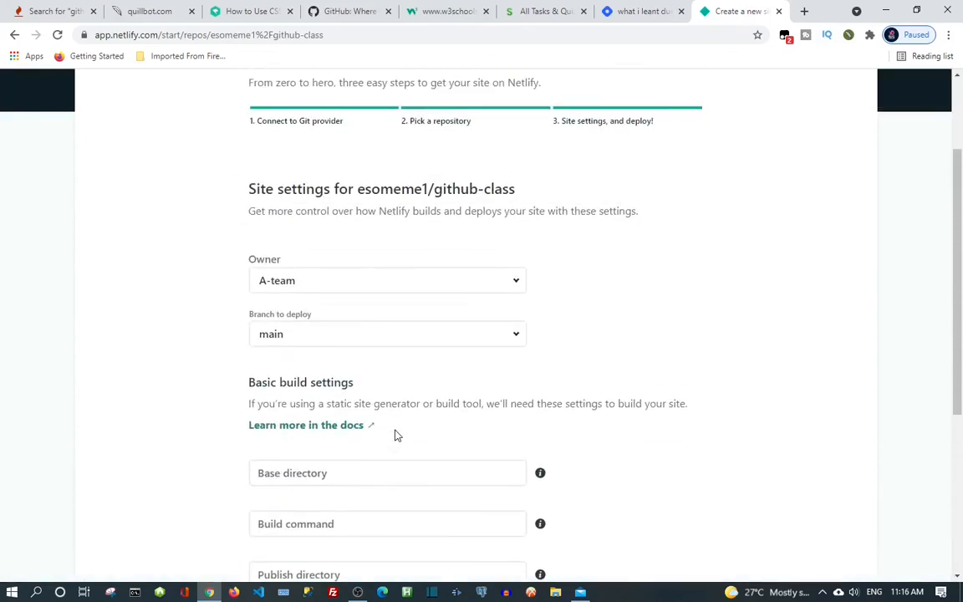
pyautogui.scroll(-5, 394, 434)
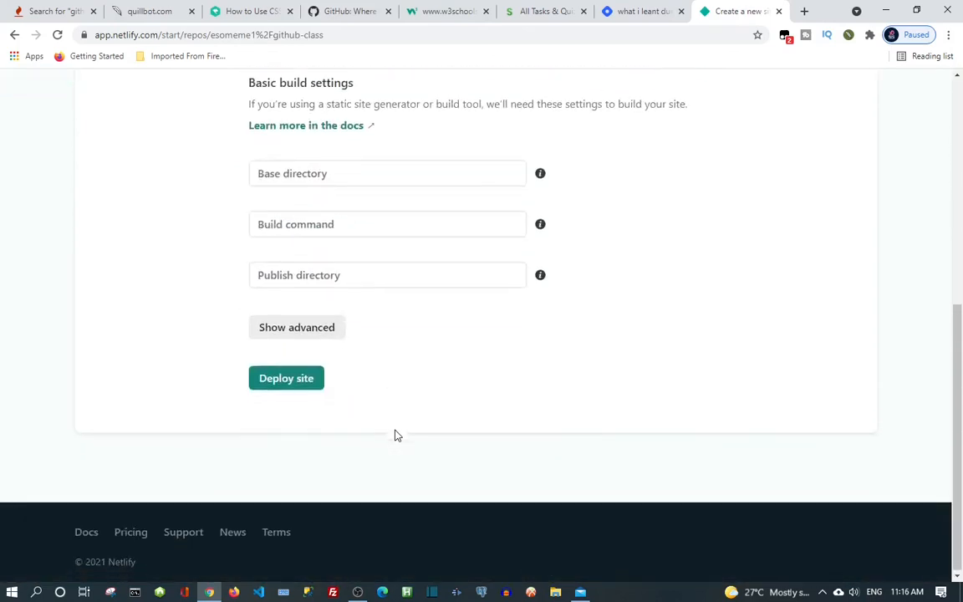
pyautogui.click(299, 380)
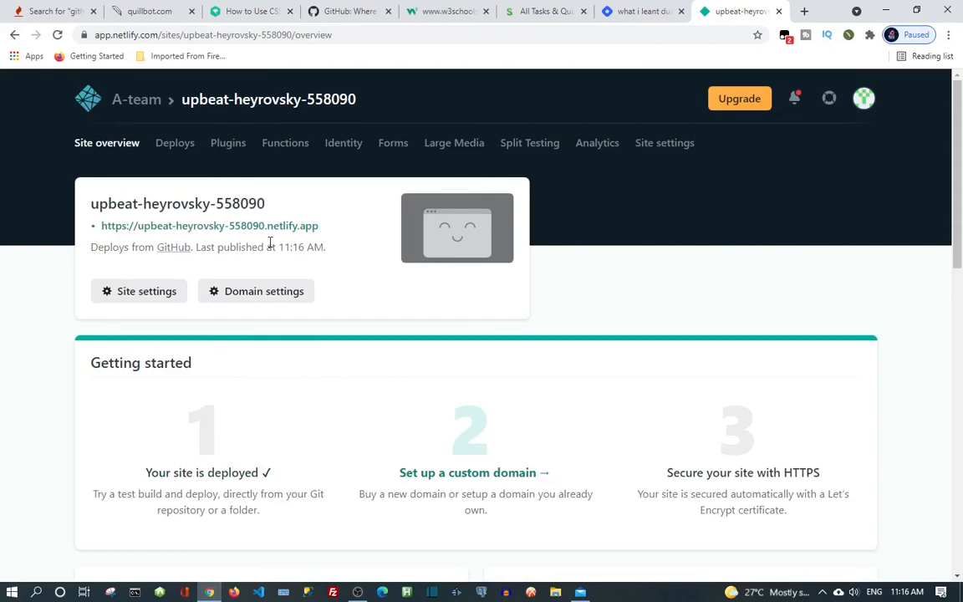
# Open the live upbeat-heyrovsky-558090.netlify.app site and scroll through the 'Hellow world!' page.
pyautogui.click(220, 233)
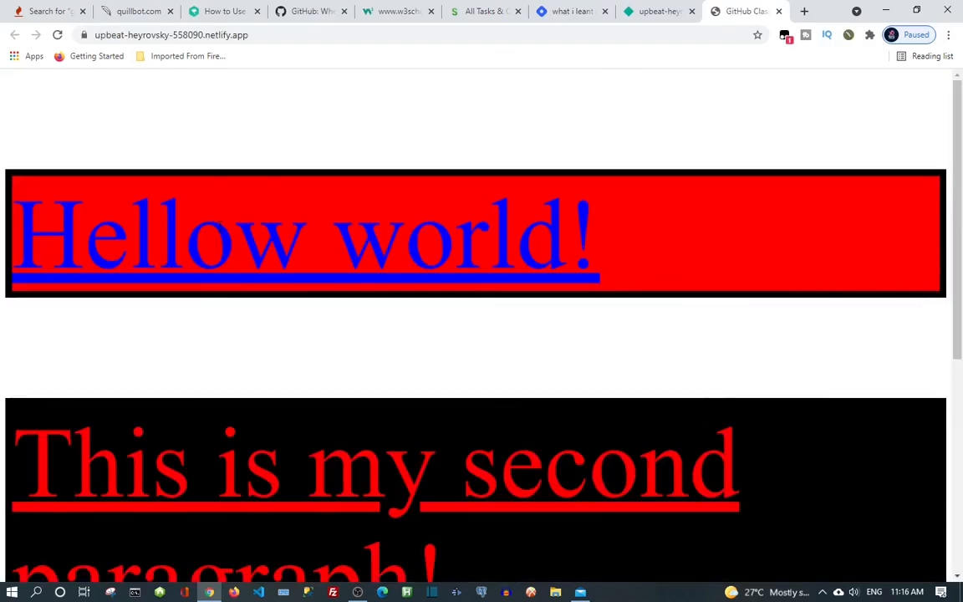
pyautogui.scroll(-2, 252, 359)
pyautogui.scroll(-3, 252, 358)
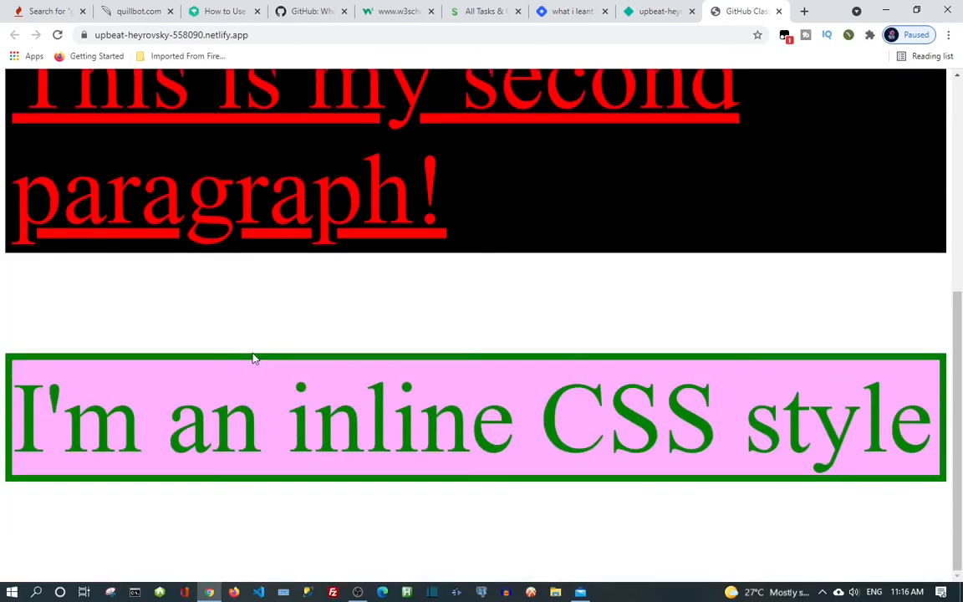
pyautogui.scroll(4, 254, 359)
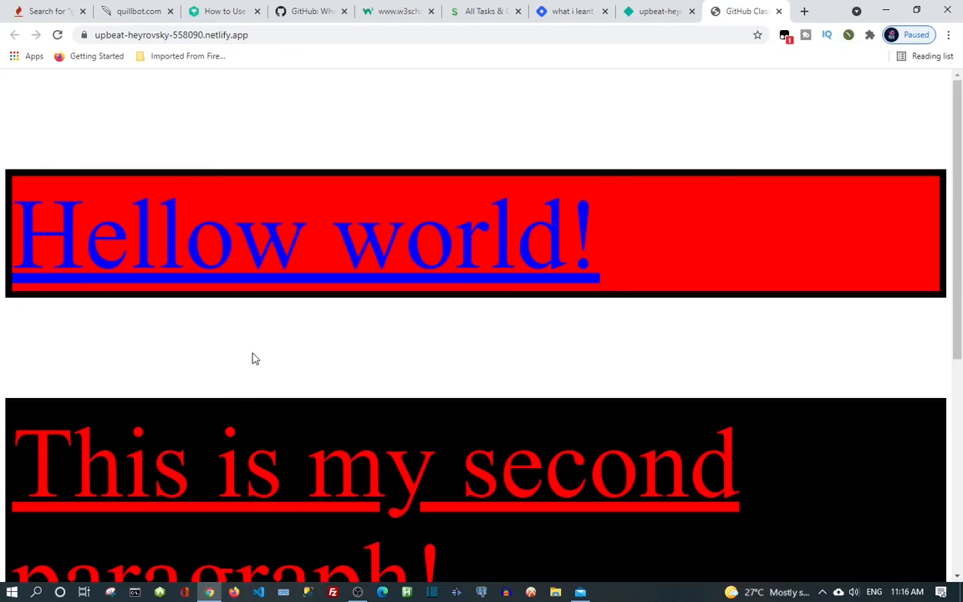
# Reopen the live site from the Netlify overview and select its netlify.app address.
pyautogui.click(659, 12)
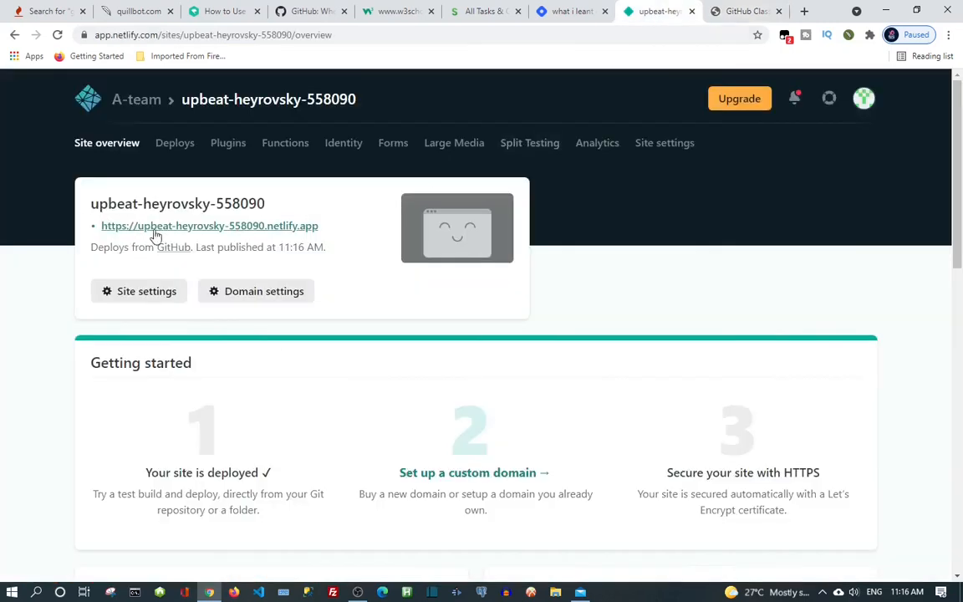
pyautogui.click(207, 227)
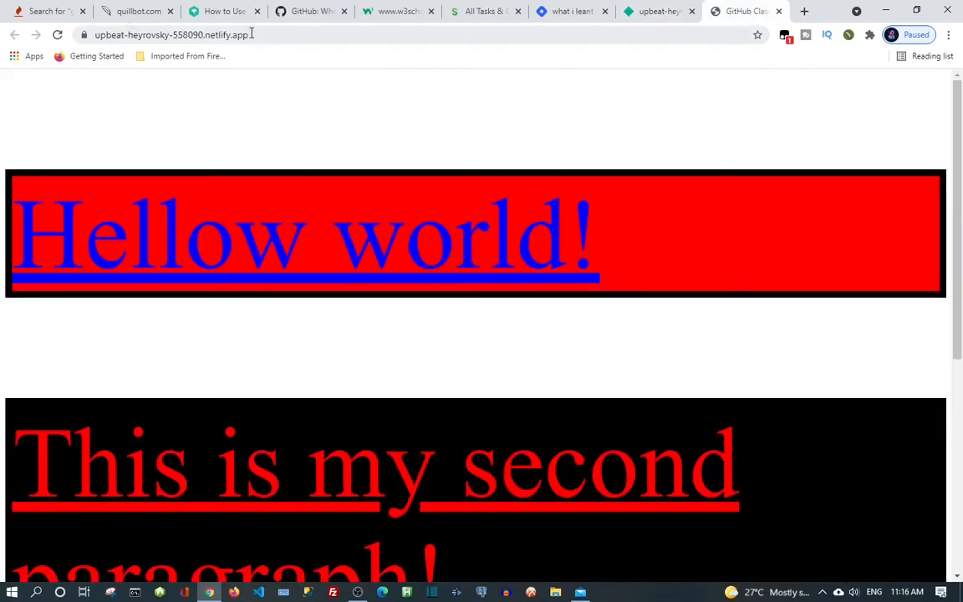
pyautogui.moveTo(250, 34); pyautogui.dragTo(90, 45)
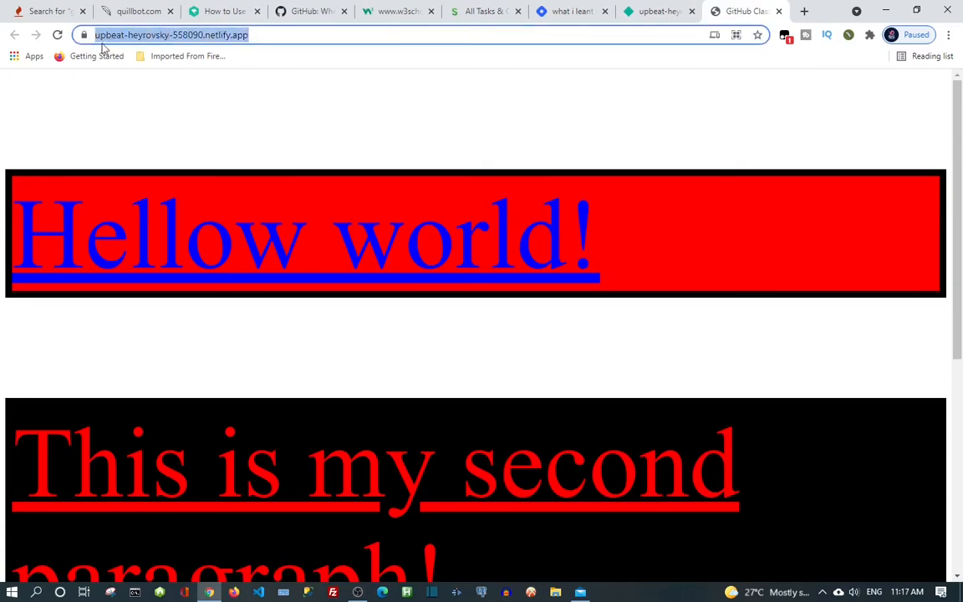